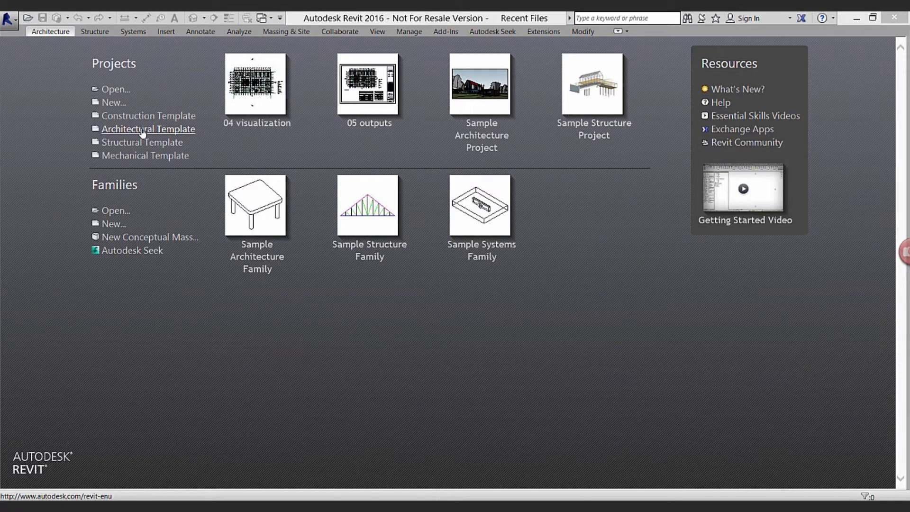
# Create a new project from the Architectural Template and reveal the hidden elements in the Level 1 floor plan
pyautogui.click(143, 133)
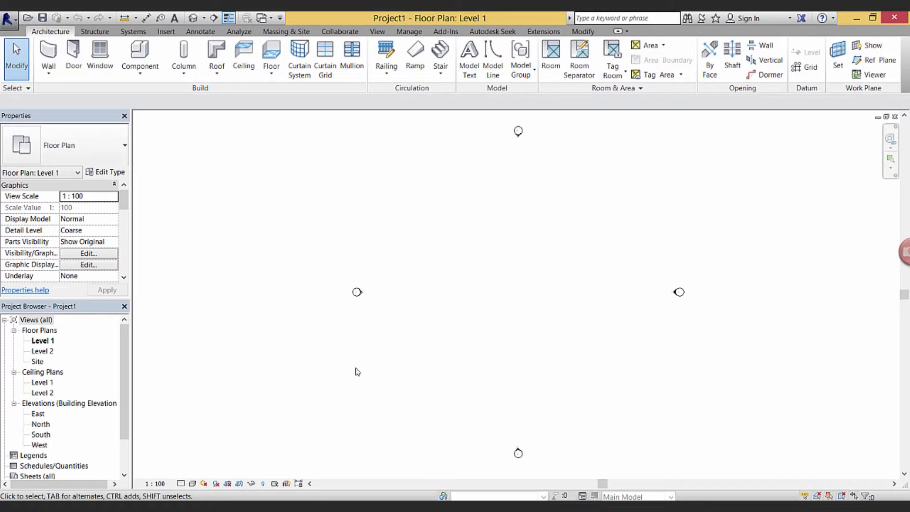
pyautogui.moveTo(422, 367)
pyautogui.mouseDown(button='middle')
pyautogui.moveTo(413, 369)
pyautogui.moveTo(428, 373)
pyautogui.mouseUp(button='middle')
pyautogui.click(263, 484)
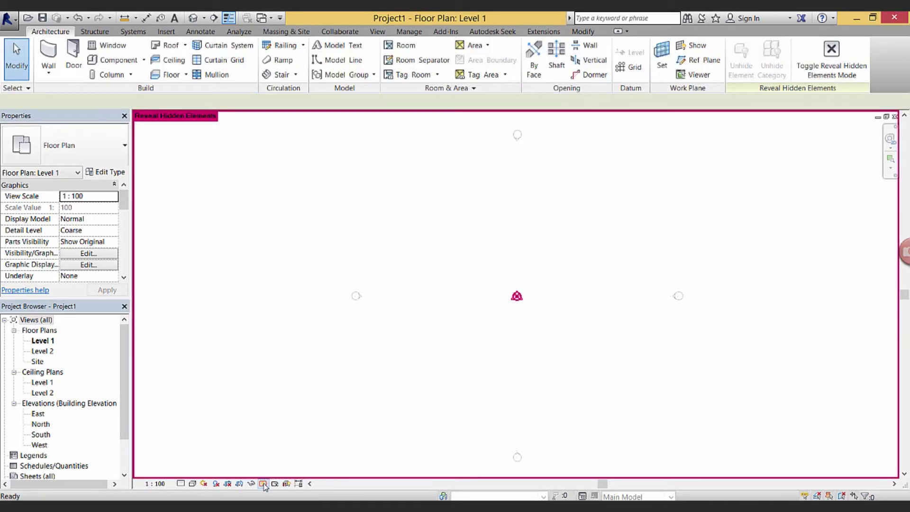
pyautogui.moveTo(543, 379)
pyautogui.mouseDown(button='middle')
pyautogui.moveTo(532, 382)
pyautogui.moveTo(545, 384)
pyautogui.mouseUp(button='middle')
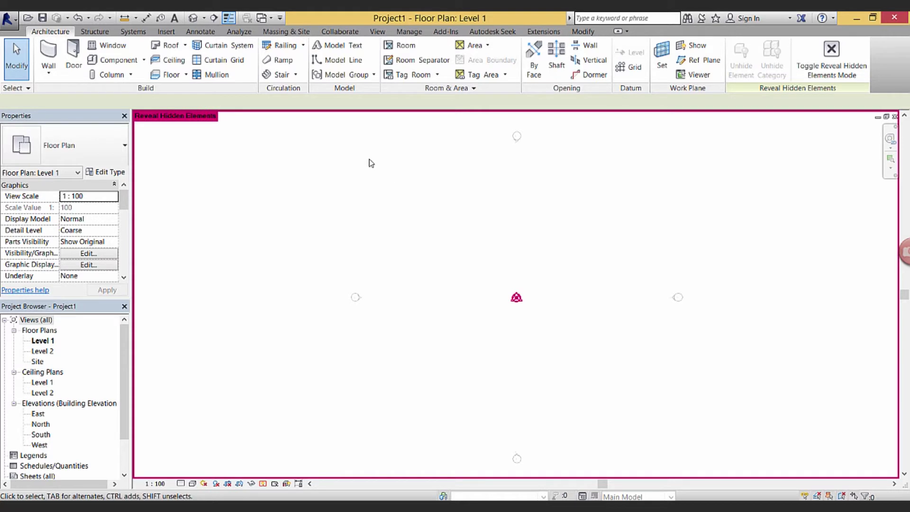
# Draw a vertical grid line from the project base point up to just below the north elevation marker, and turn off Reveal Hidden Elements
pyautogui.click(634, 68)
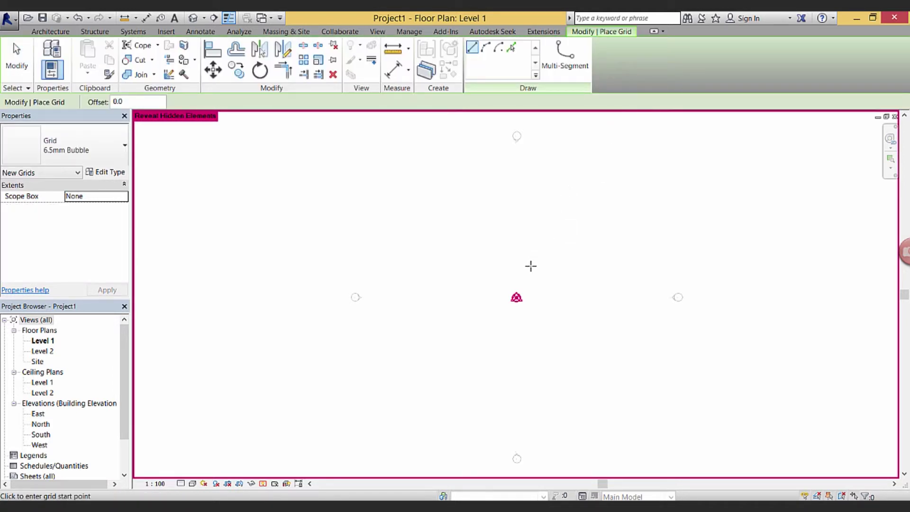
pyautogui.click(516, 297)
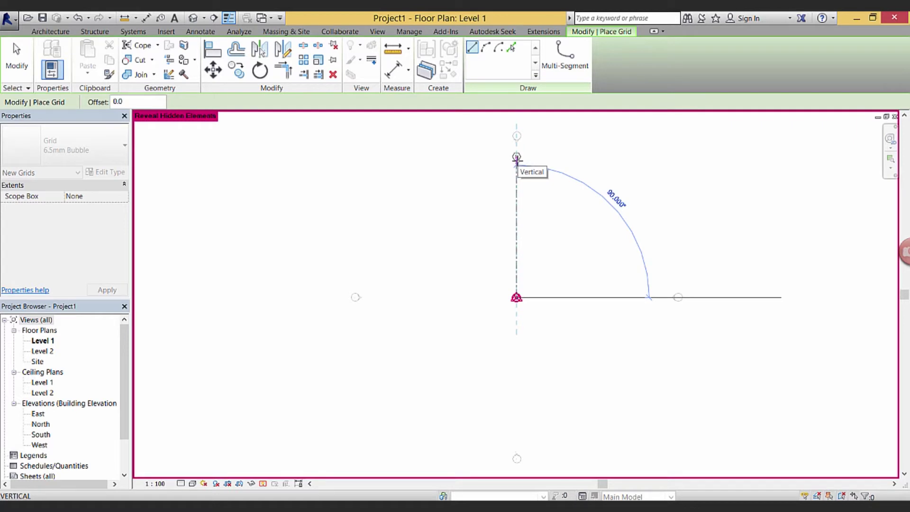
pyautogui.click(516, 158)
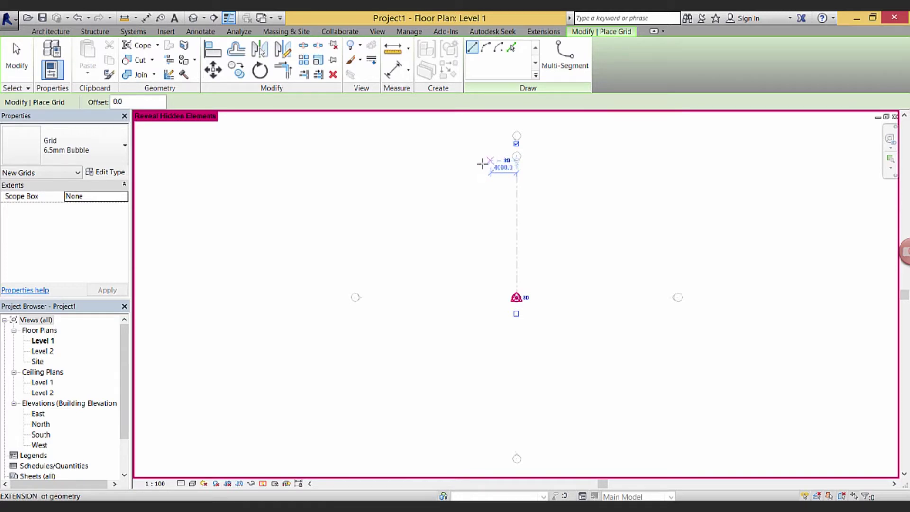
pyautogui.click(17, 63)
pyautogui.rightClick(353, 159)
pyautogui.click(372, 161)
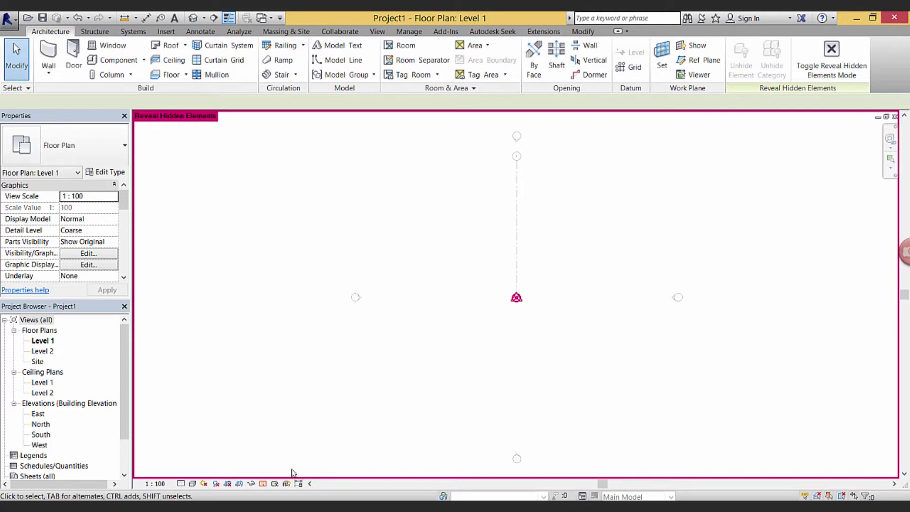
pyautogui.click(263, 484)
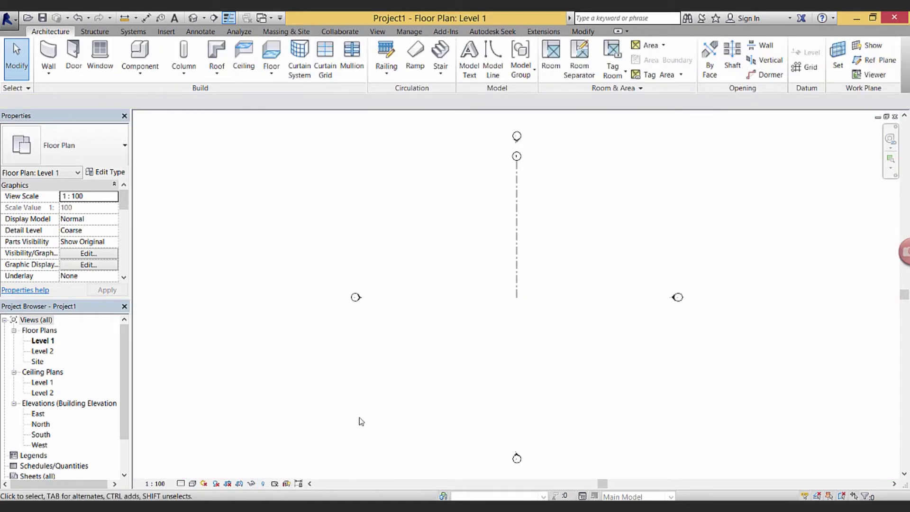
# Extend the lower end of the vertical grid line down to just above the south elevation marker
pyautogui.click(518, 274)
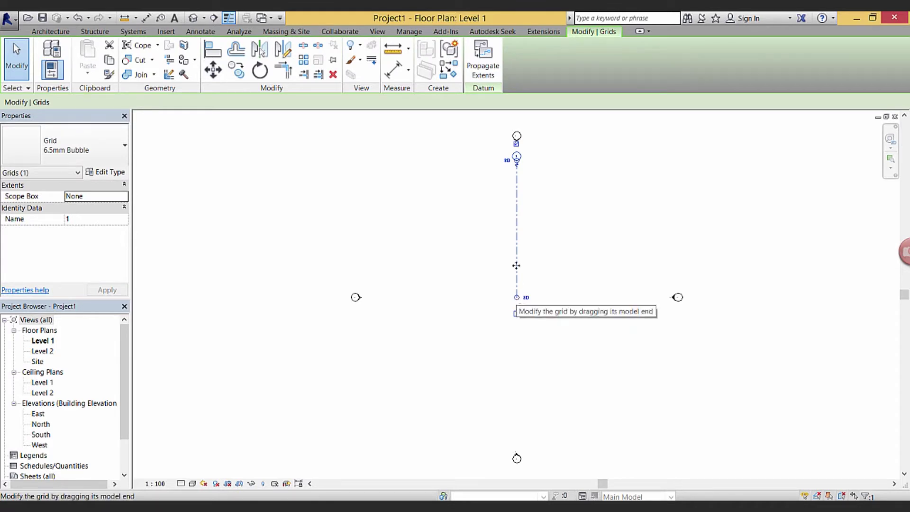
pyautogui.moveTo(517, 298); pyautogui.dragTo(518, 442)
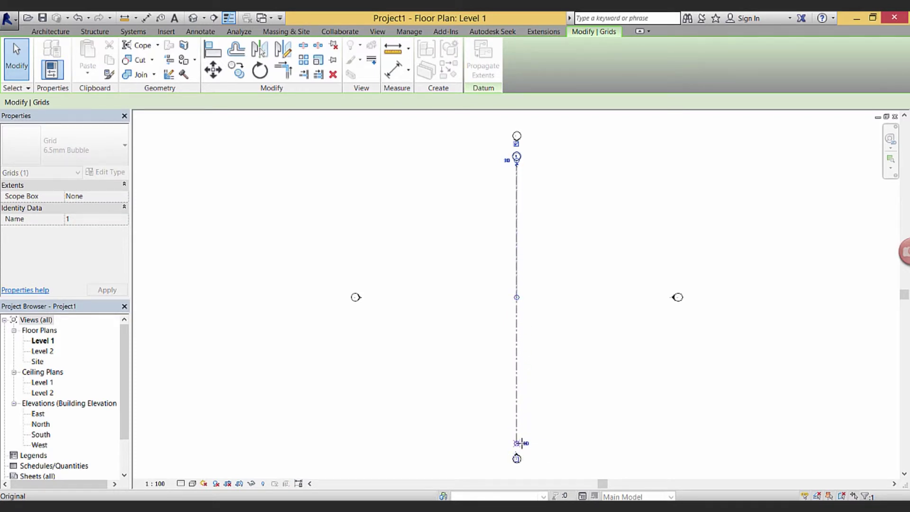
pyautogui.click(541, 416)
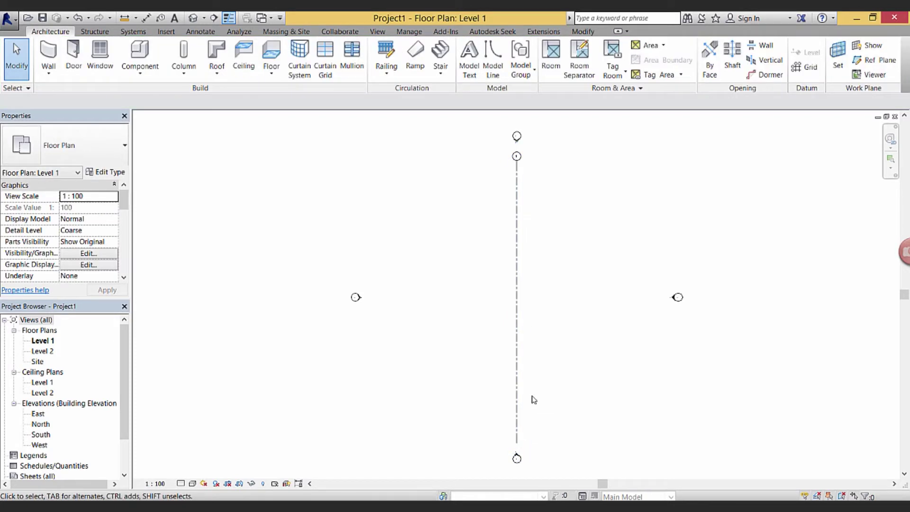
pyautogui.click(518, 342)
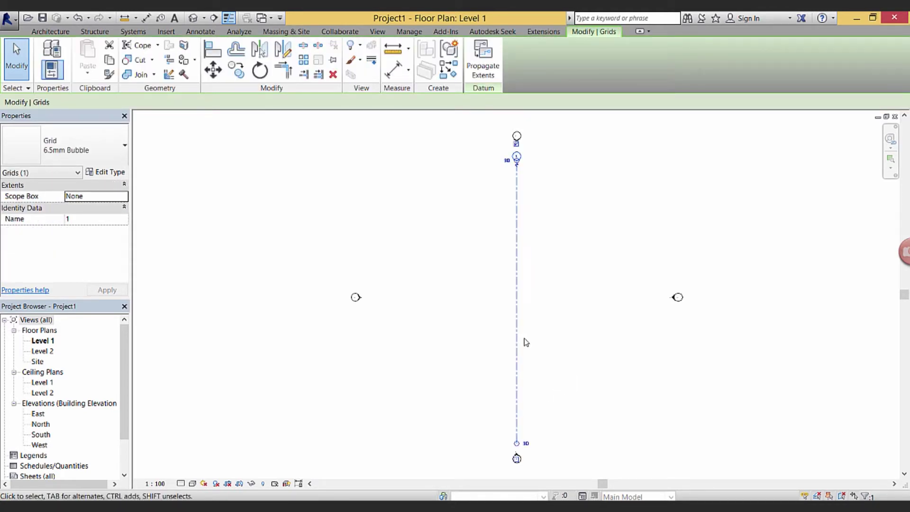
pyautogui.click(528, 341)
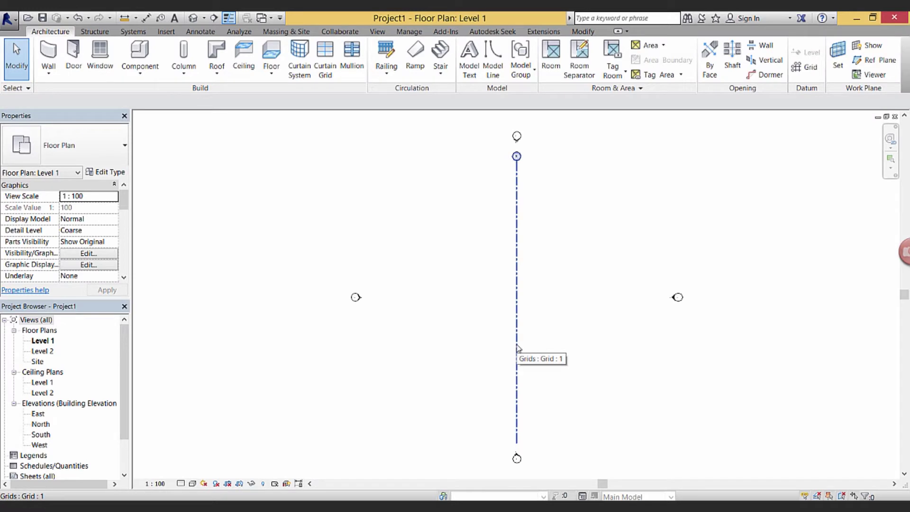
pyautogui.click(517, 348)
pyautogui.click(539, 348)
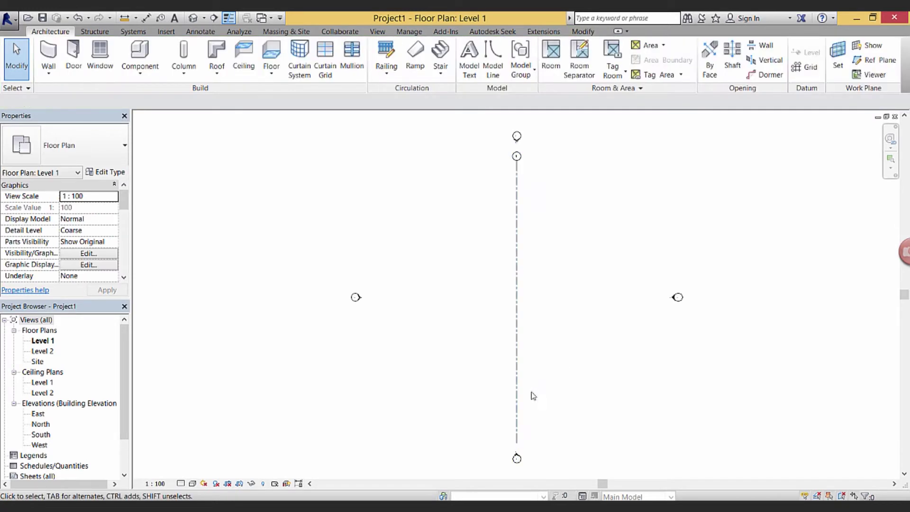
pyautogui.moveTo(541, 389); pyautogui.dragTo(575, 375)
pyautogui.press('Escape')
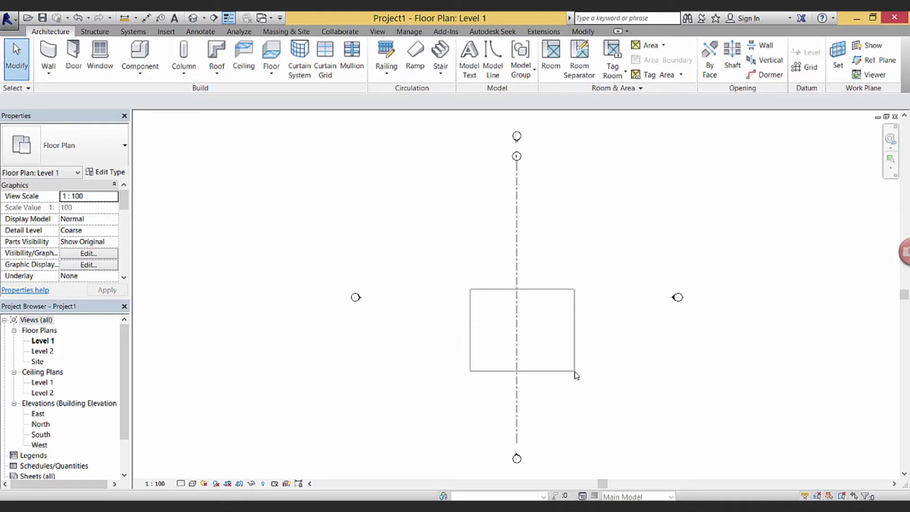
pyautogui.moveTo(576, 375); pyautogui.dragTo(576, 374)
pyautogui.click(519, 322)
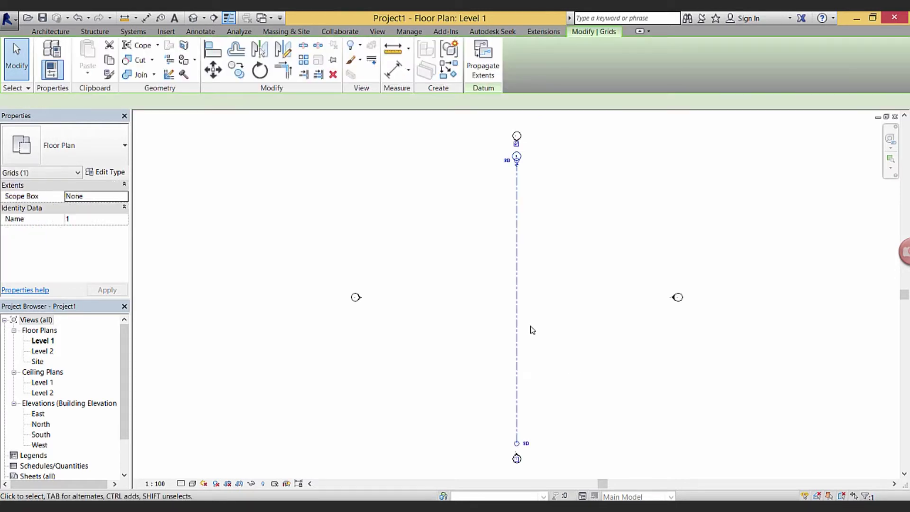
pyautogui.moveTo(573, 310); pyautogui.dragTo(566, 307, button='middle')
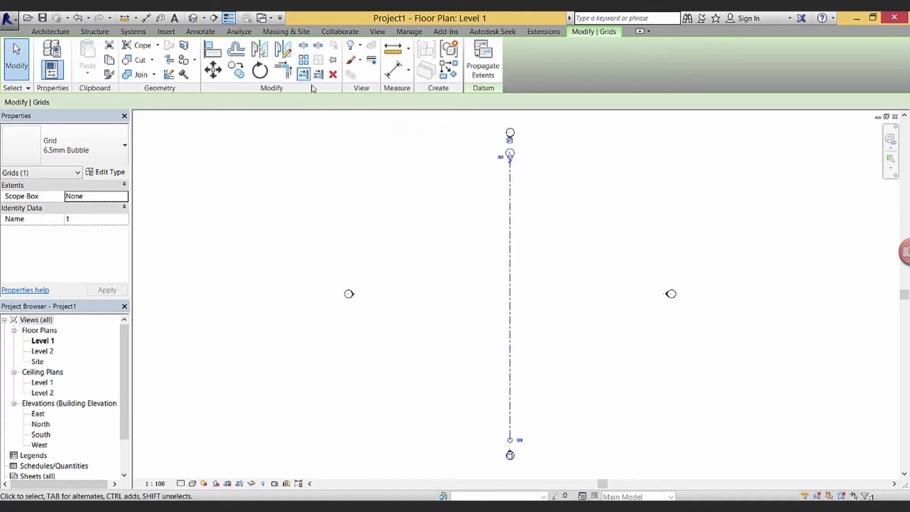
pyautogui.click(327, 188)
pyautogui.moveTo(315, 199); pyautogui.dragTo(318, 200, button='middle')
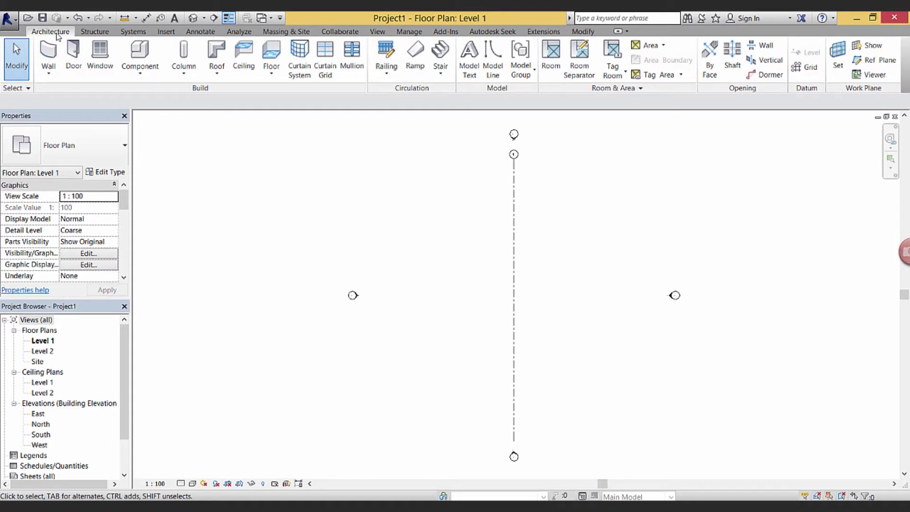
# Array the grid line linearly to the east as 17 ungrouped items, spacing each one 2400 from the previous
pyautogui.click(515, 233)
pyautogui.moveTo(530, 257); pyautogui.dragTo(526, 256, button='middle')
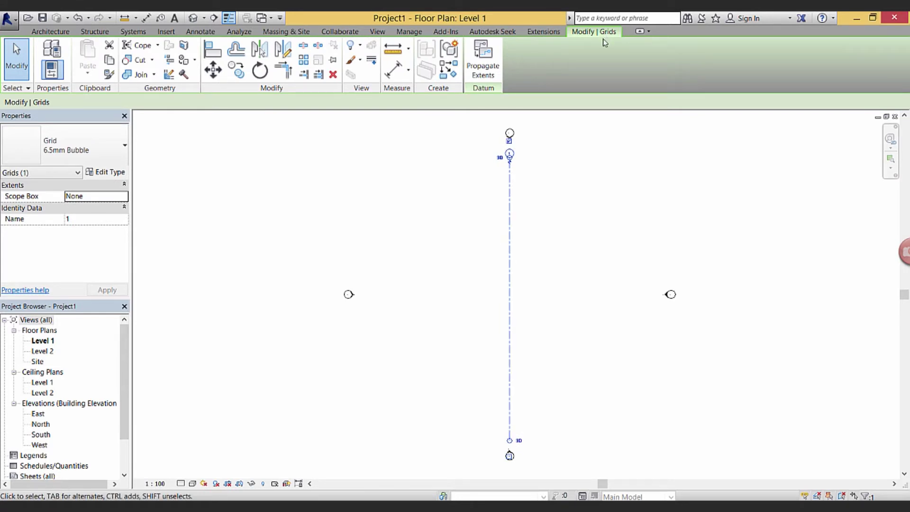
pyautogui.moveTo(552, 186); pyautogui.dragTo(535, 185, button='middle')
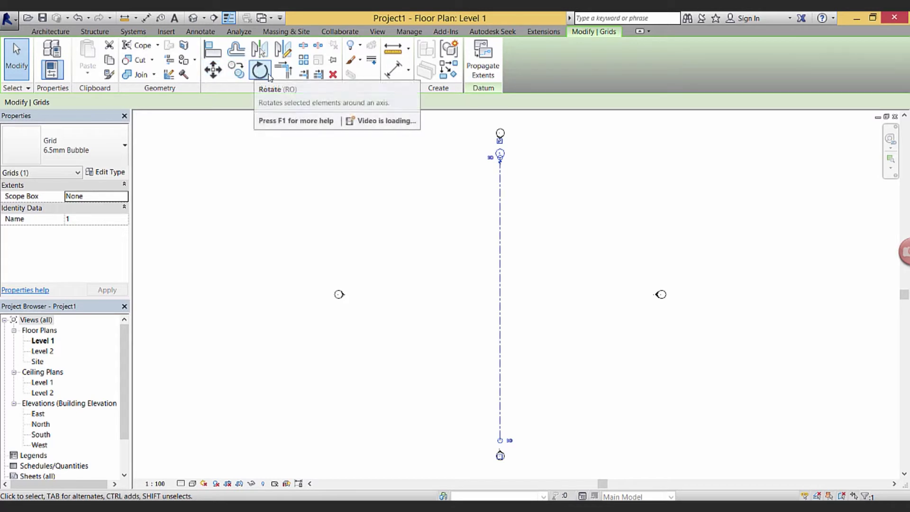
pyautogui.click(304, 61)
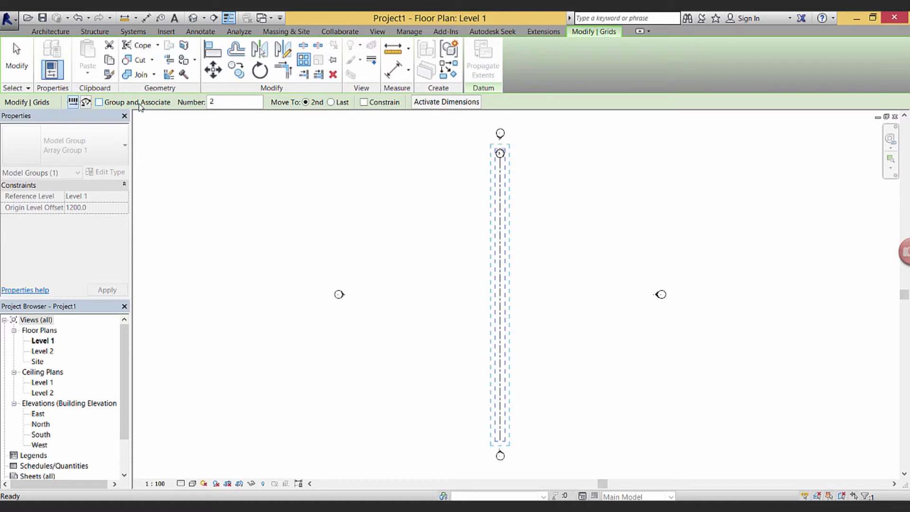
pyautogui.doubleClick(212, 101)
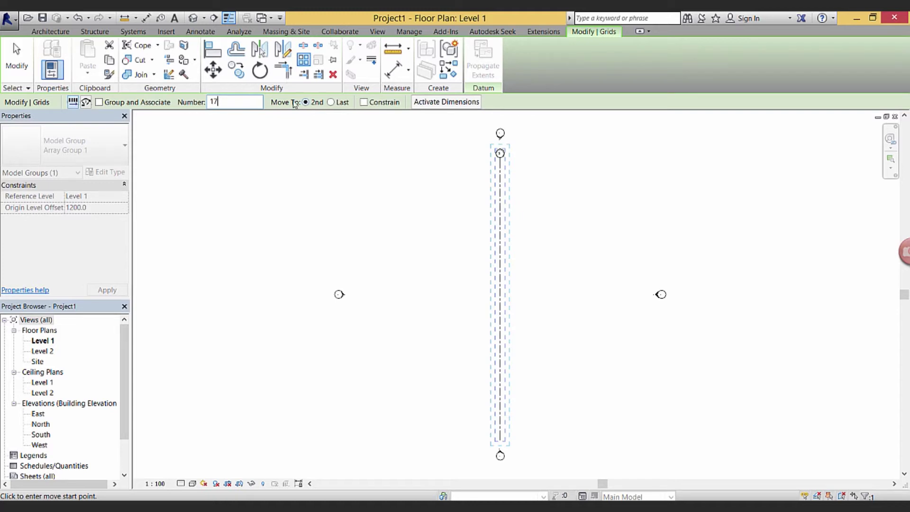
pyautogui.click(371, 190)
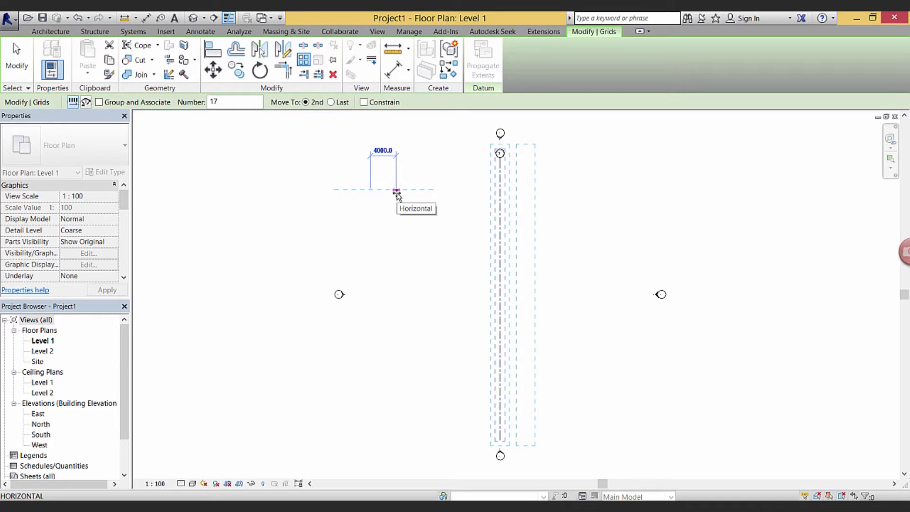
pyautogui.write('2400')
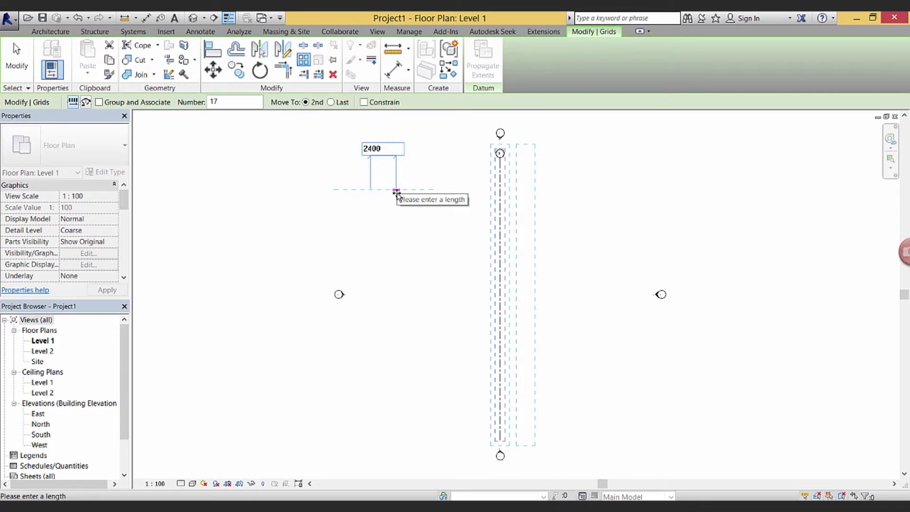
pyautogui.press('Return')
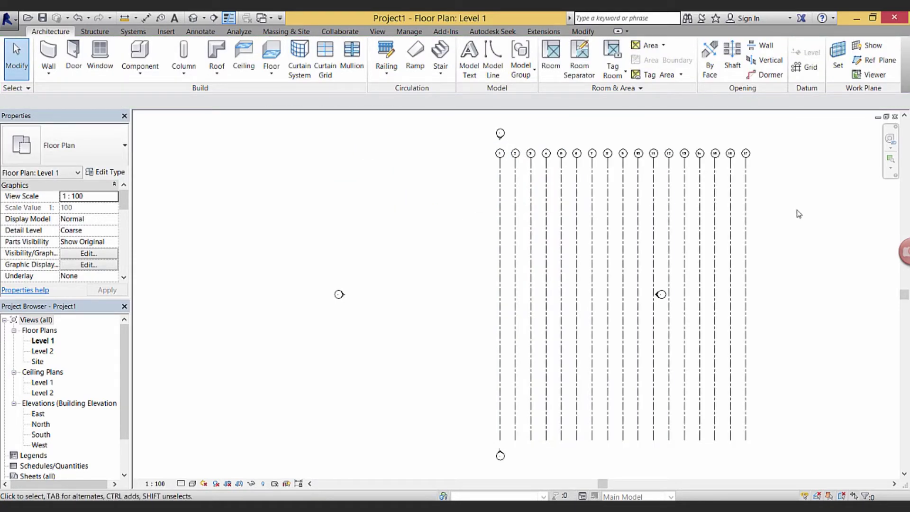
# Move all the grid lines horizontally so that grid 9 lines up with the north and south elevation markers
pyautogui.moveTo(784, 232); pyautogui.dragTo(449, 193)
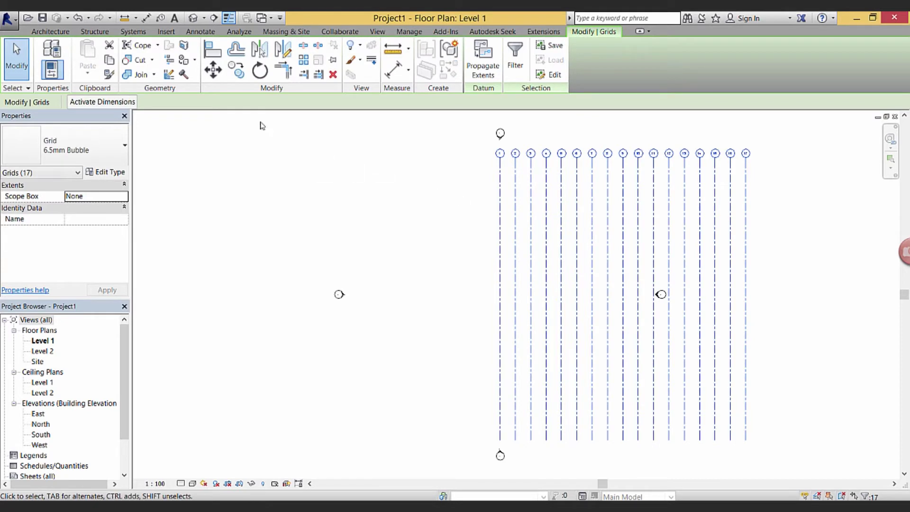
pyautogui.click(214, 70)
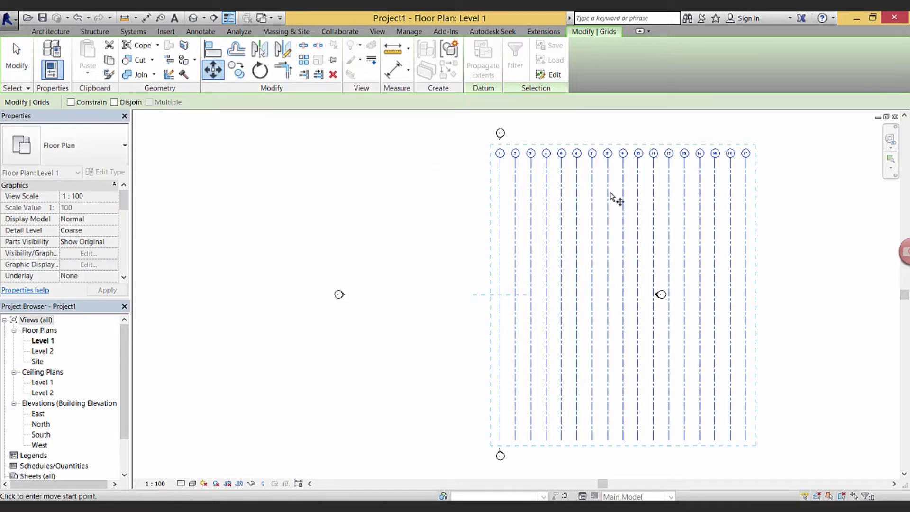
pyautogui.click(624, 201)
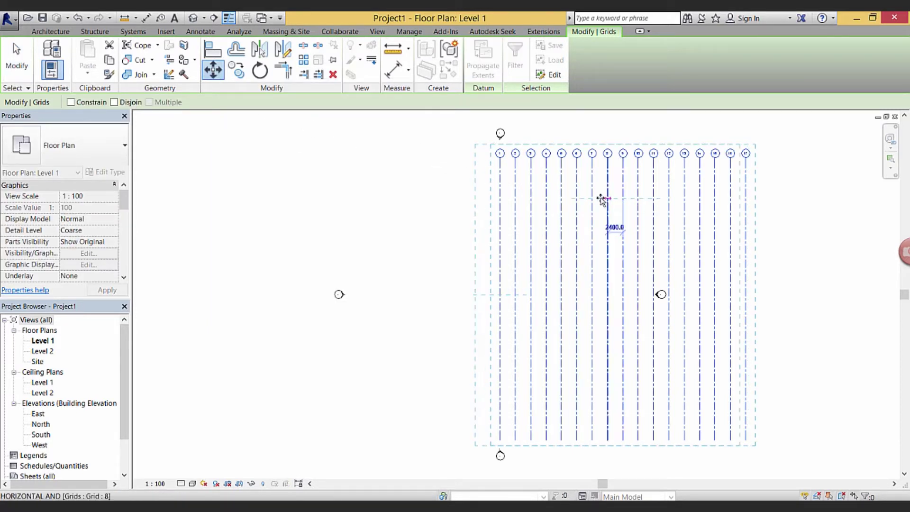
pyautogui.click(501, 199)
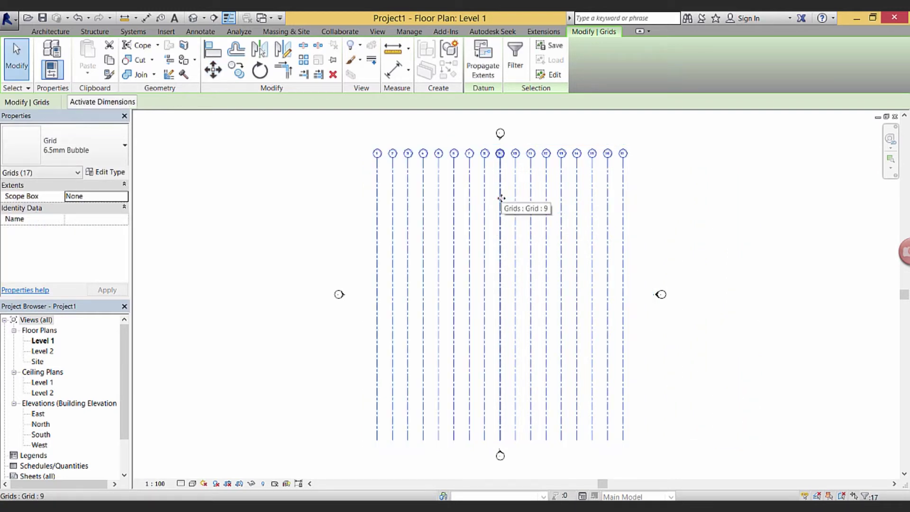
pyautogui.click(322, 230)
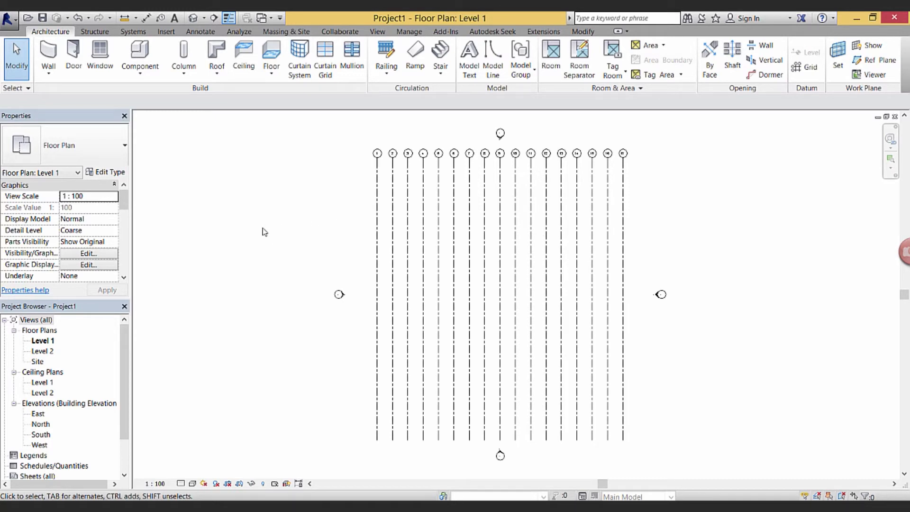
# Reveal hidden elements and draw a horizontal reference plane from the project base point to just short of the east elevation marker
pyautogui.click(265, 484)
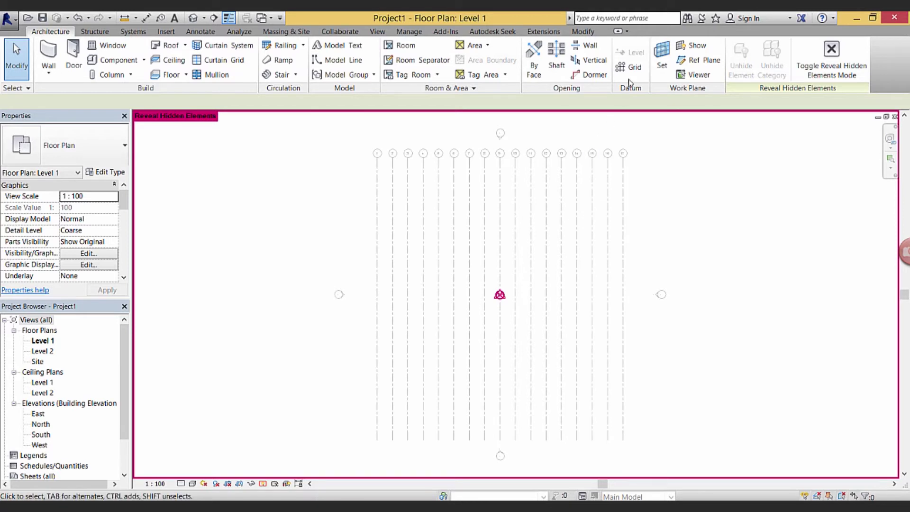
pyautogui.click(704, 61)
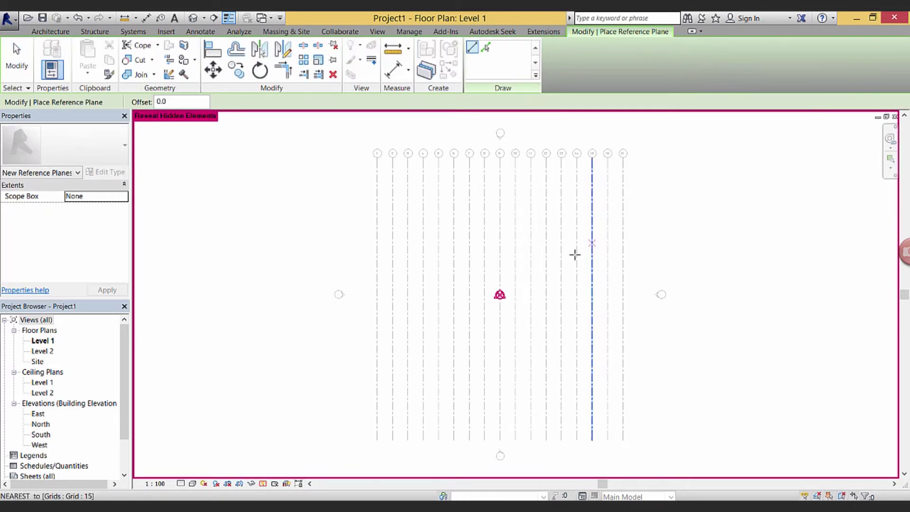
pyautogui.click(500, 294)
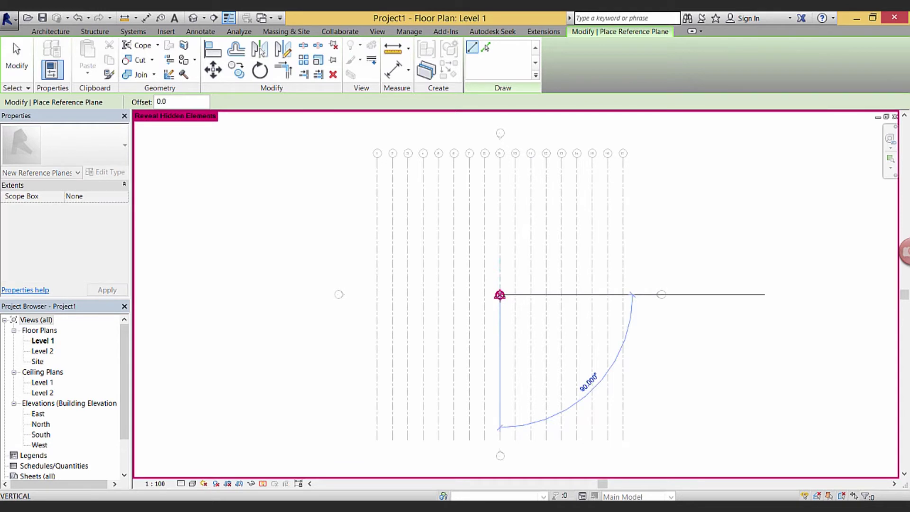
pyautogui.click(648, 295)
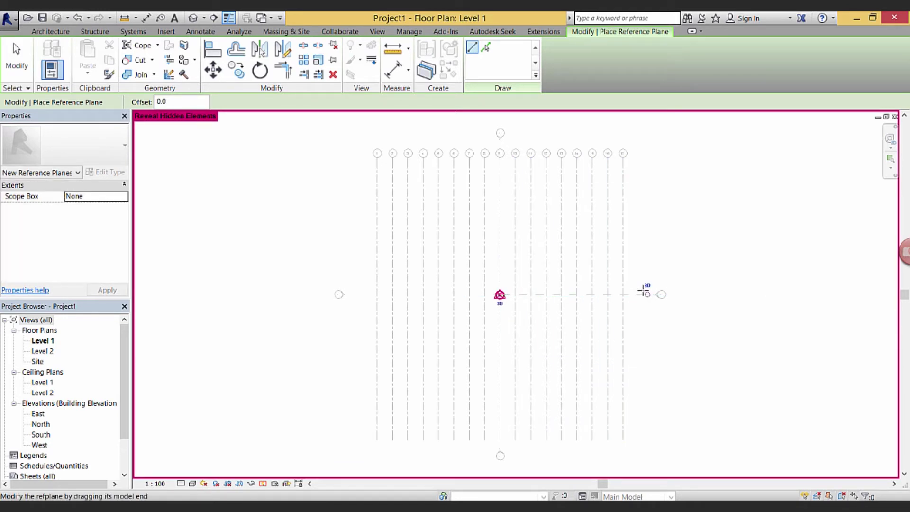
pyautogui.press('Escape')
pyautogui.press('Escape')
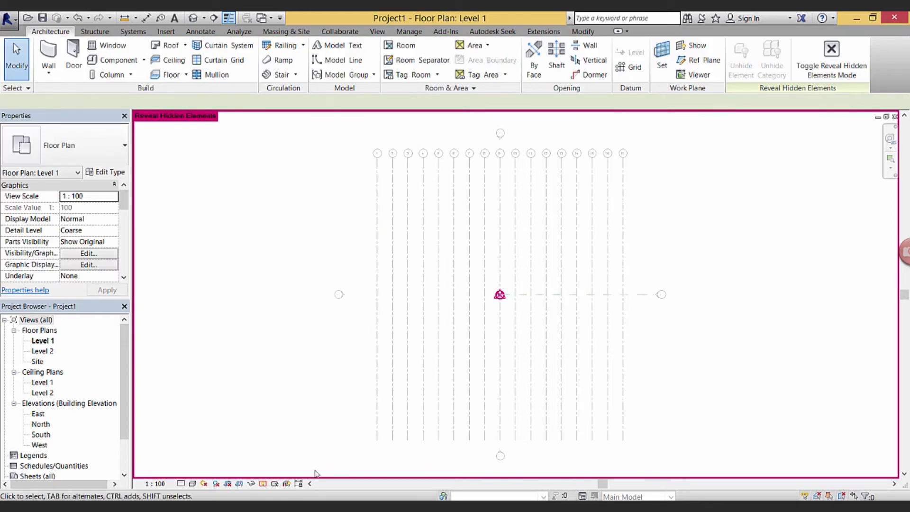
# Stop revealing hidden elements and extend the reference plane's west end to just short of the west elevation marker
pyautogui.click(264, 483)
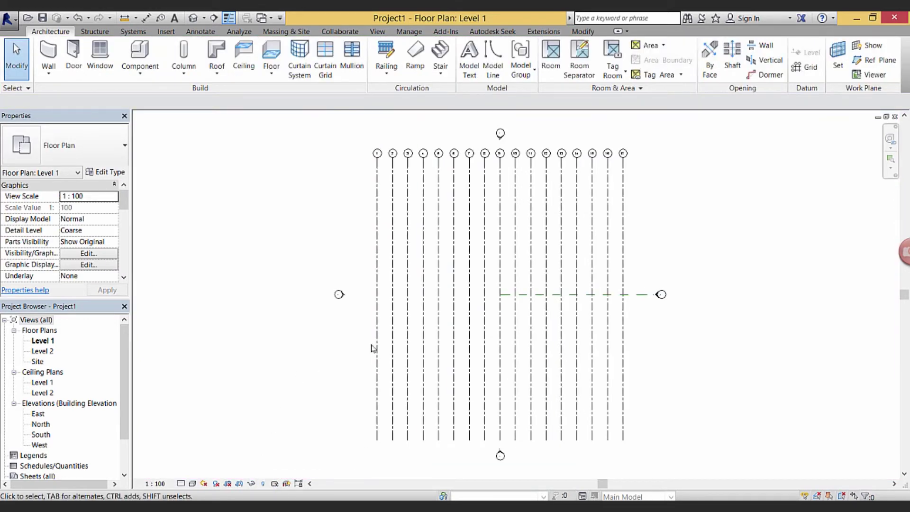
pyautogui.click(638, 295)
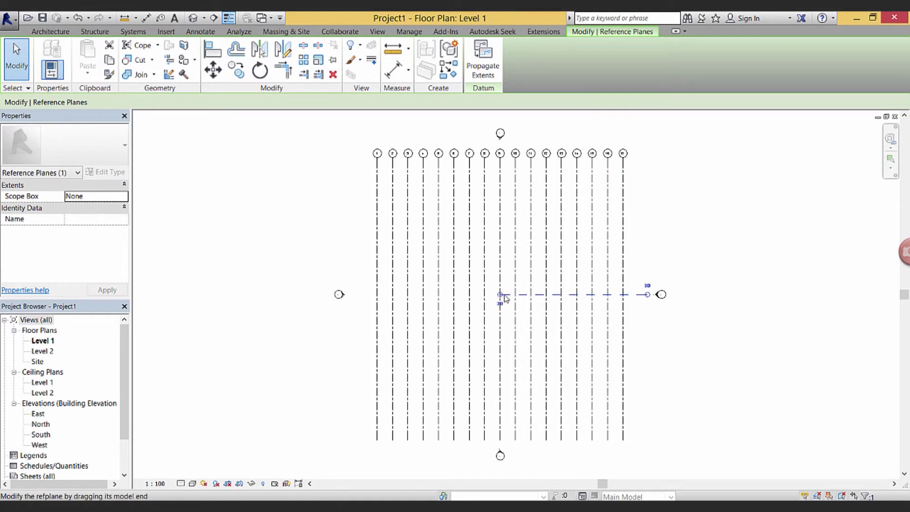
pyautogui.moveTo(502, 295); pyautogui.dragTo(354, 292)
pyautogui.click(355, 279)
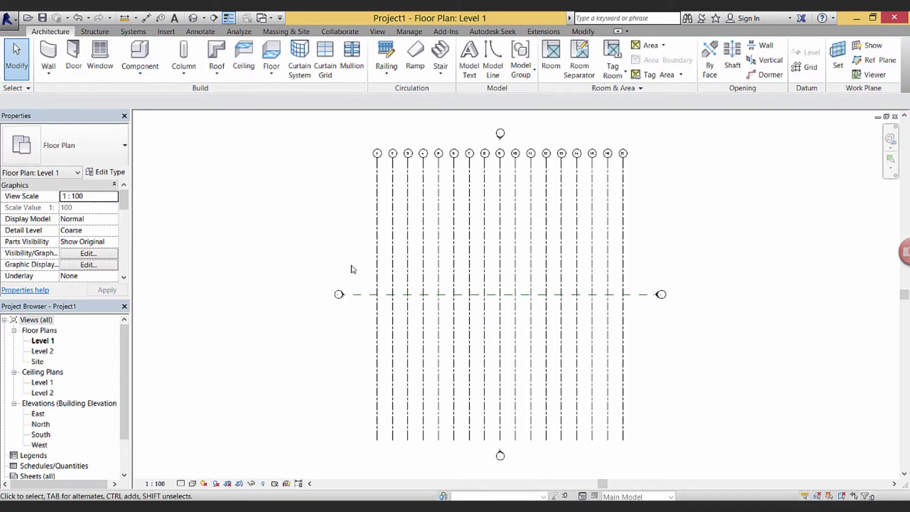
pyautogui.moveTo(352, 269); pyautogui.dragTo(345, 274, button='middle')
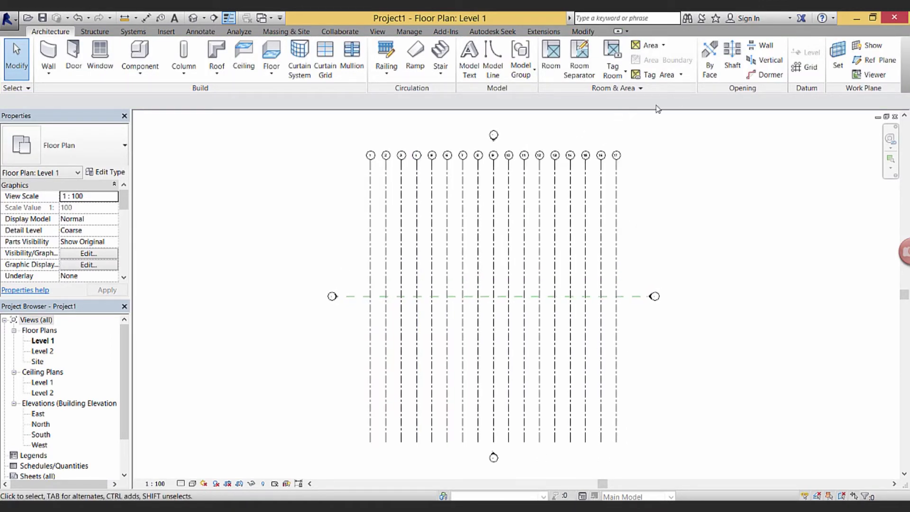
# Create a horizontal grid line above the reference plane by picking the plane with an offset of 1200
pyautogui.click(811, 72)
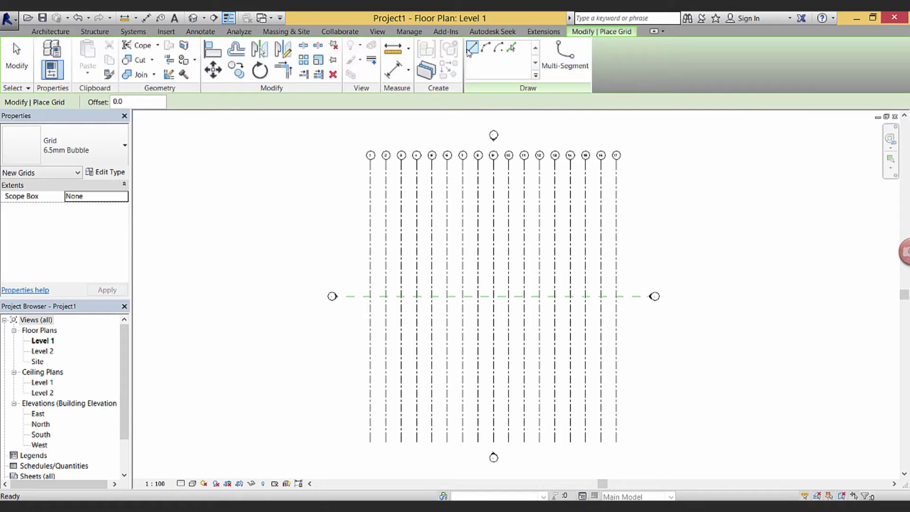
pyautogui.click(511, 48)
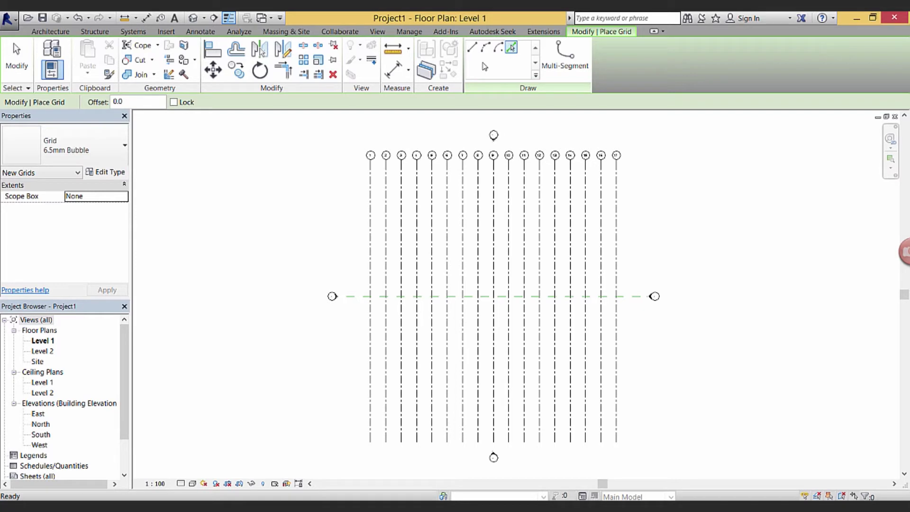
pyautogui.moveTo(135, 101); pyautogui.dragTo(98, 101)
pyautogui.write('120')
pyautogui.press('Return')
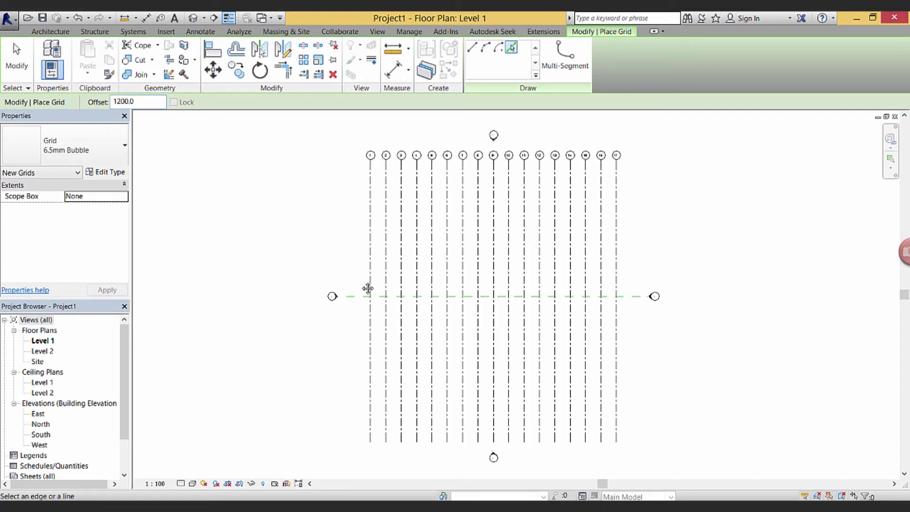
pyautogui.scroll(1, 361, 301)
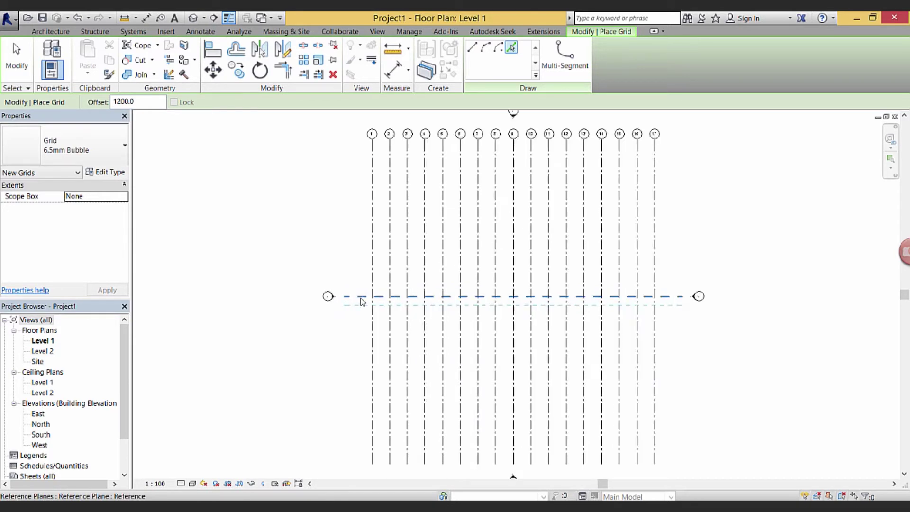
pyautogui.scroll(5, 362, 302)
pyautogui.scroll(-3, 361, 302)
pyautogui.moveTo(362, 302); pyautogui.dragTo(331, 297, button='middle')
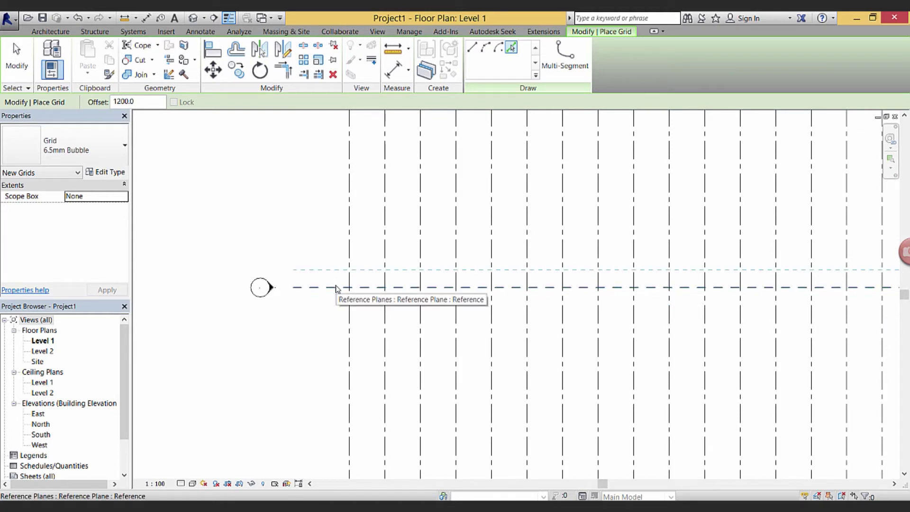
pyautogui.click(335, 287)
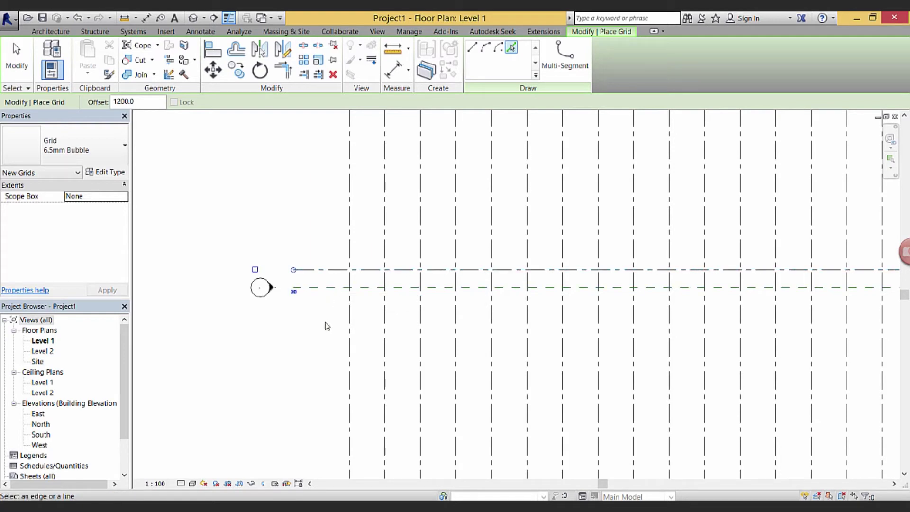
pyautogui.click(18, 57)
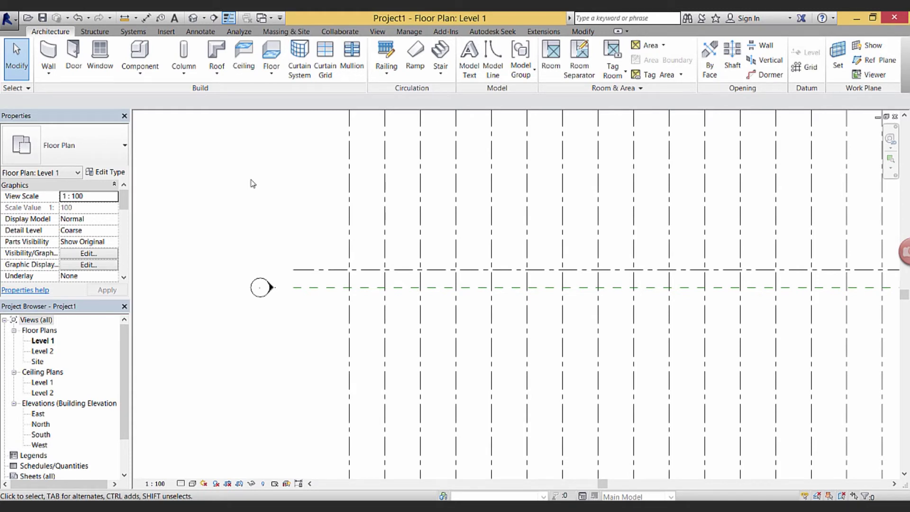
# Rename the new horizontal grid line as A in its bubble
pyautogui.press('z')
pyautogui.press('f')
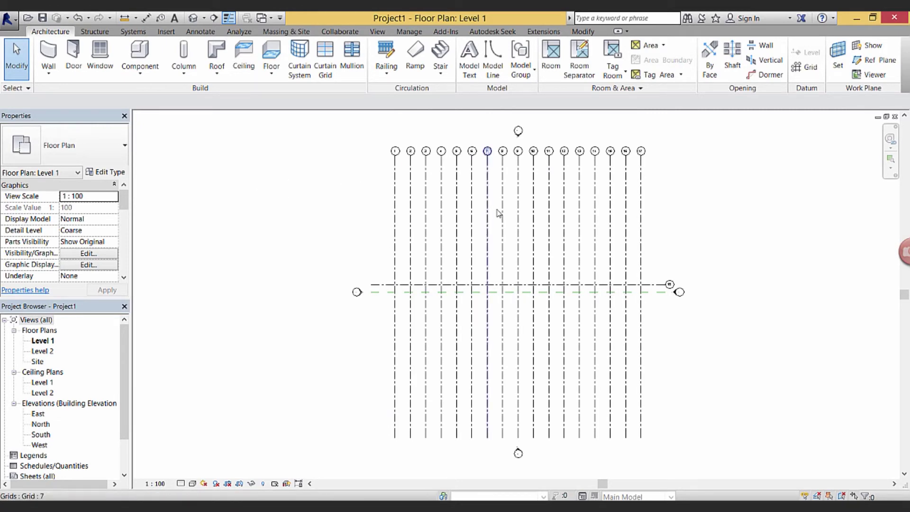
pyautogui.scroll(-1, 693, 256)
pyautogui.scroll(6, 679, 281)
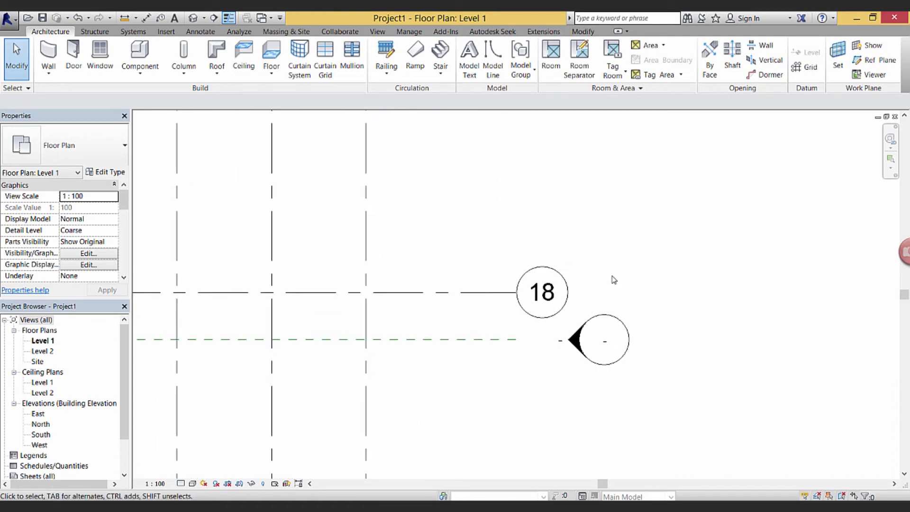
pyautogui.scroll(-5, 603, 274)
pyautogui.moveTo(610, 287); pyautogui.dragTo(580, 457, button='middle')
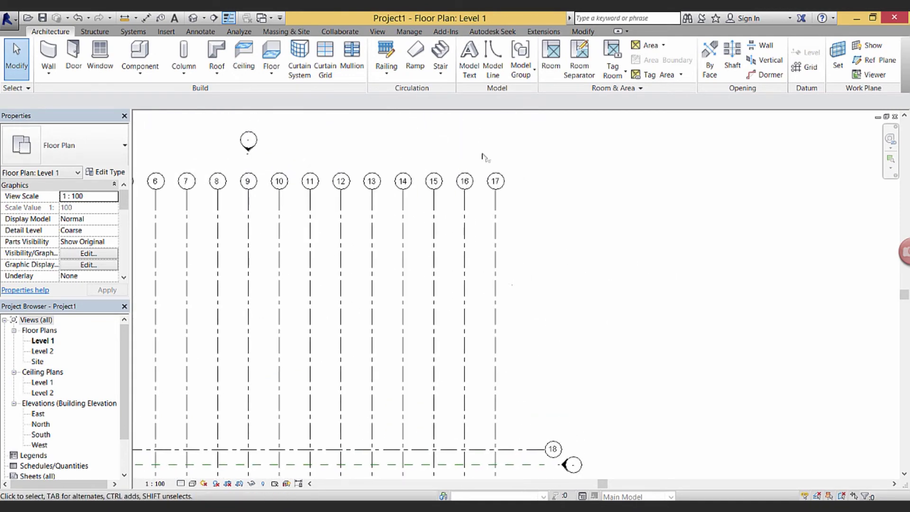
pyautogui.moveTo(545, 390); pyautogui.dragTo(539, 270, button='middle')
pyautogui.scroll(3, 541, 329)
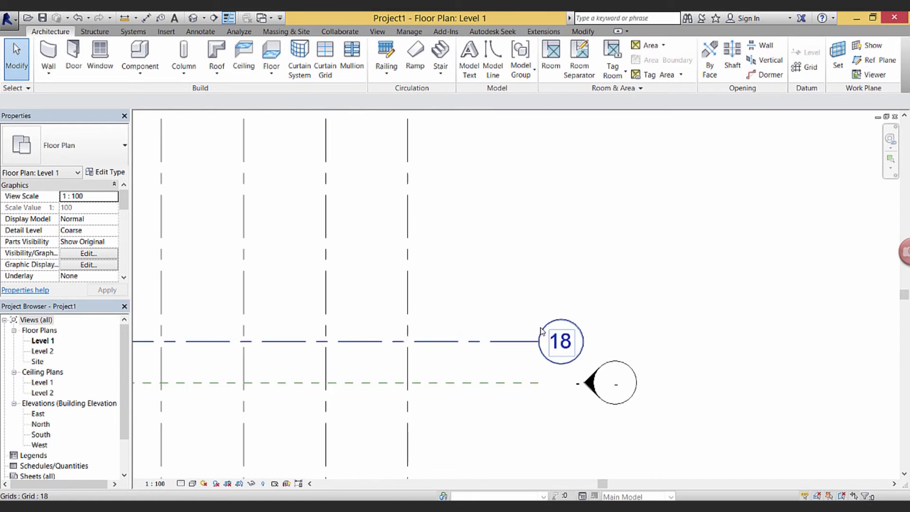
pyautogui.click(573, 344)
pyautogui.click(564, 341)
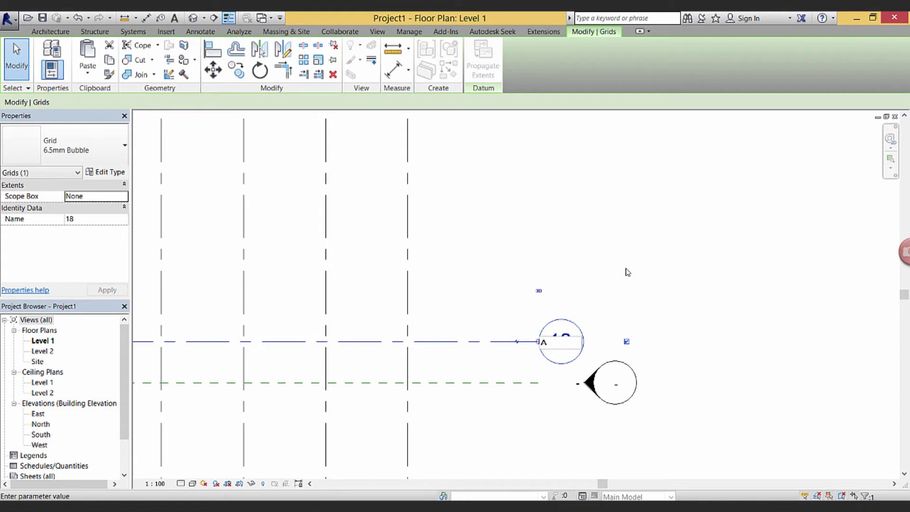
pyautogui.write('A')
pyautogui.press('Return')
pyautogui.moveTo(617, 280); pyautogui.dragTo(624, 281, button='middle')
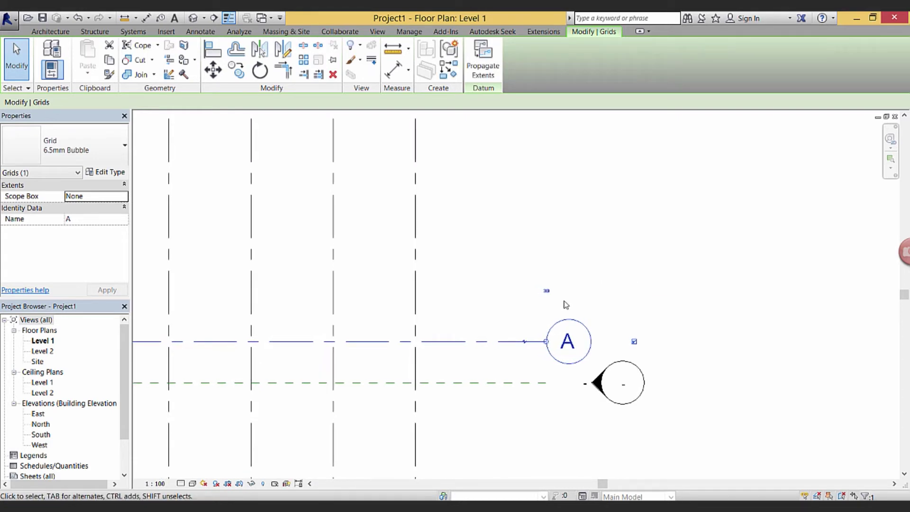
pyautogui.click(490, 309)
# Array grid line A linearly to the south as 10 ungrouped items, spacing each one 2400 from the previous
pyautogui.scroll(-3, 493, 308)
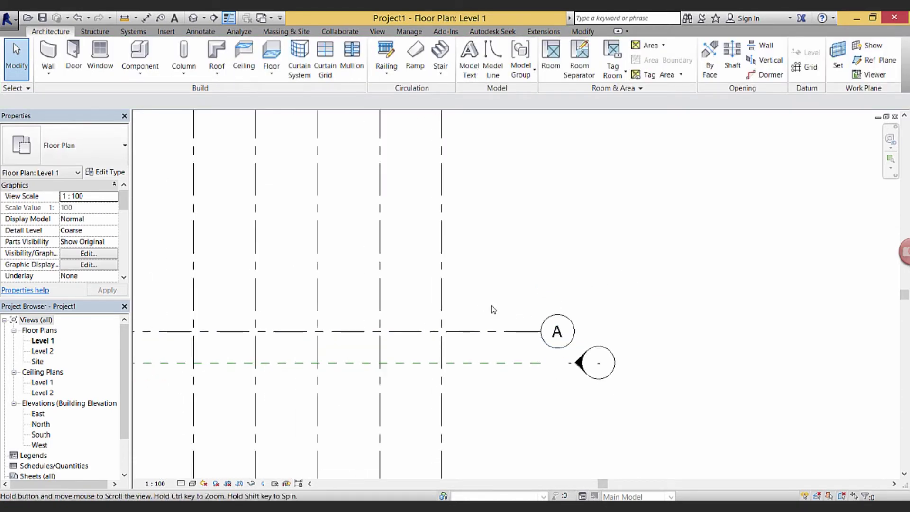
pyautogui.moveTo(493, 307); pyautogui.dragTo(489, 243, button='middle')
pyautogui.click(488, 254)
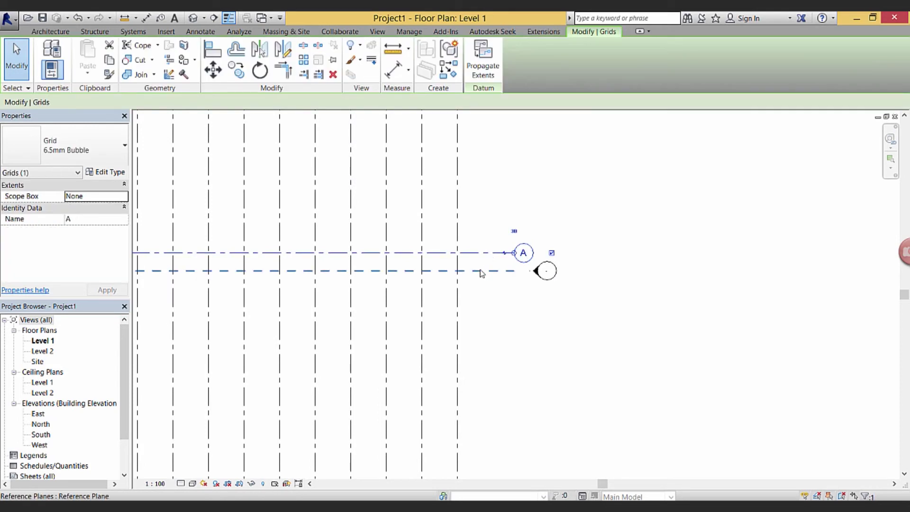
pyautogui.click(306, 61)
pyautogui.doubleClick(236, 100)
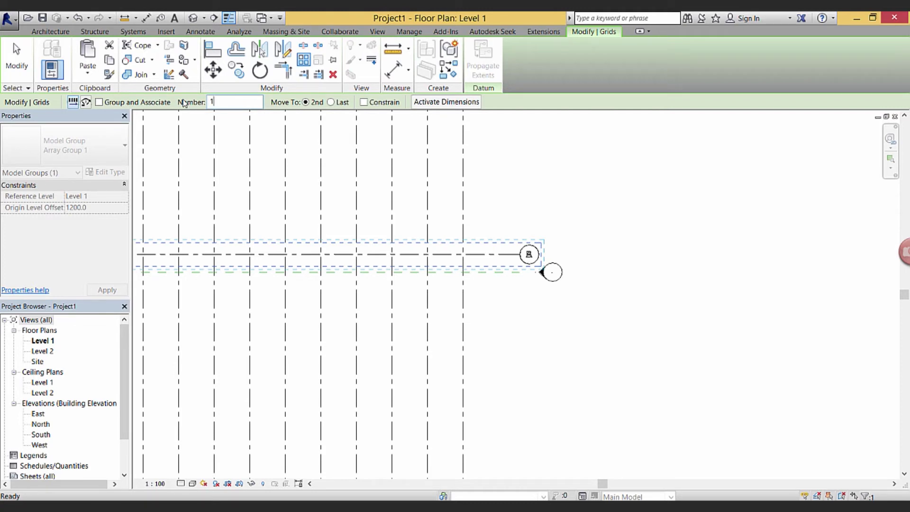
pyautogui.scroll(-2, 419, 190)
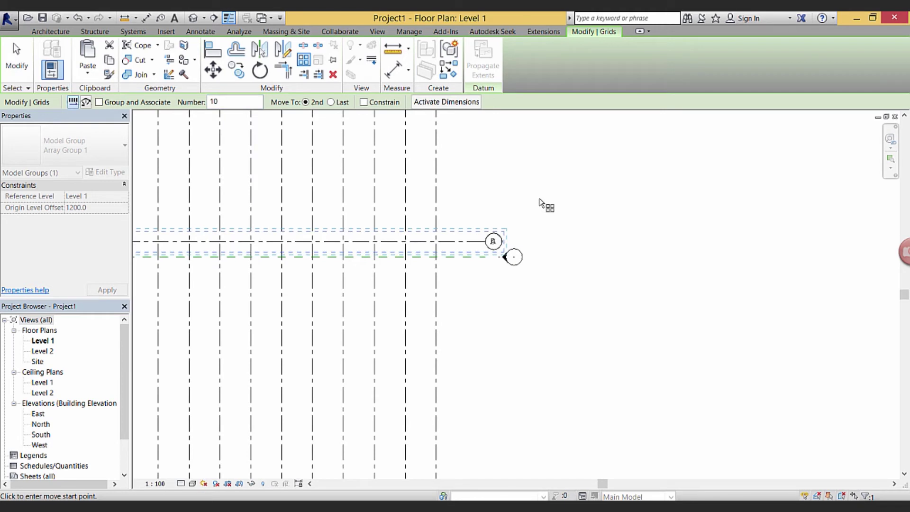
pyautogui.click(588, 213)
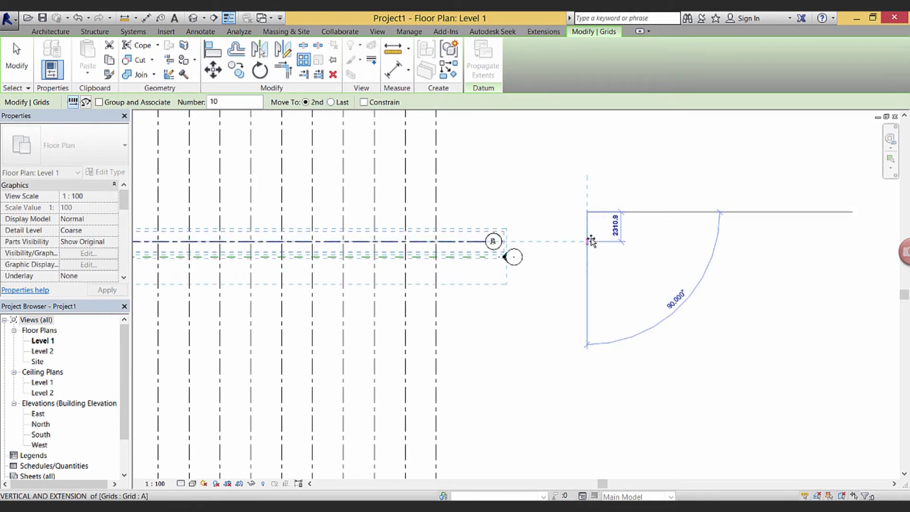
pyautogui.scroll(3, 592, 239)
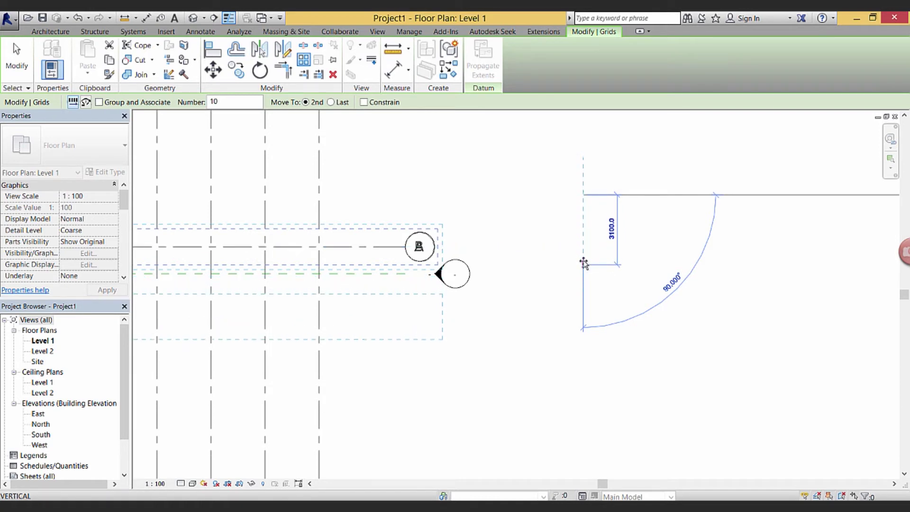
pyautogui.write('2')
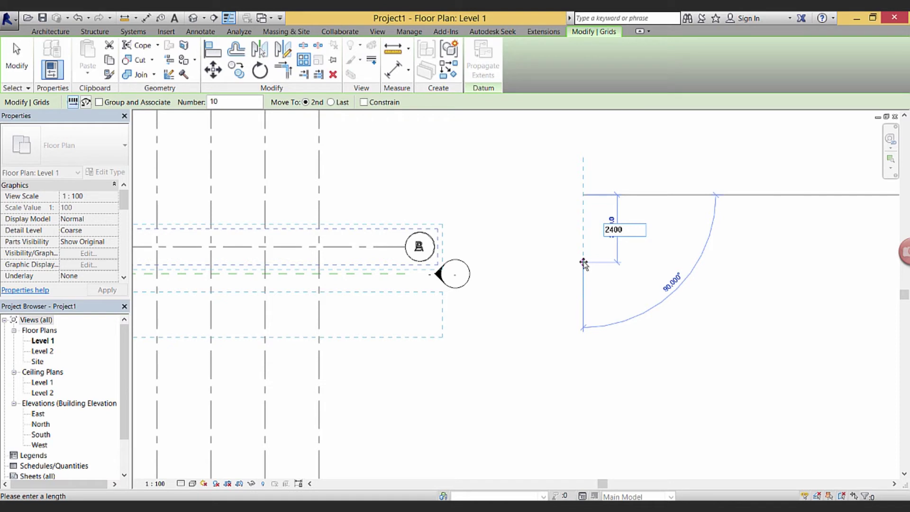
pyautogui.write('400')
pyautogui.press('Return')
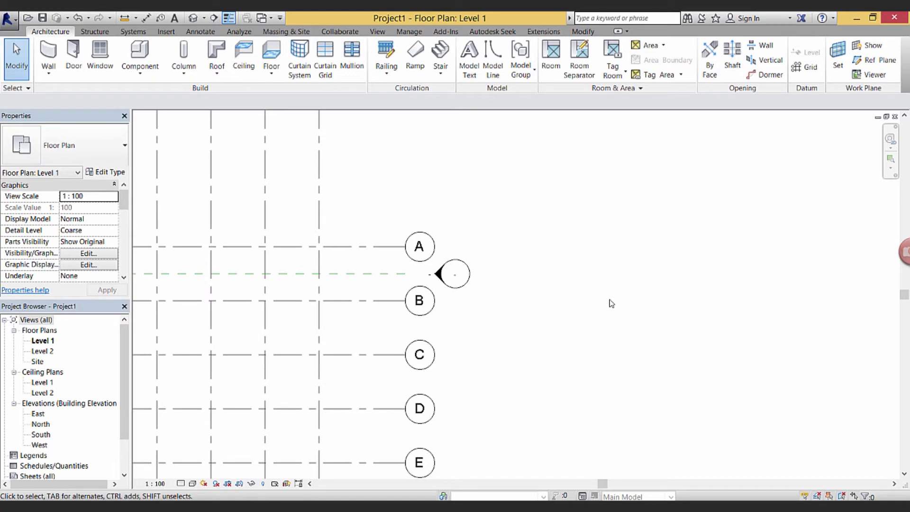
# Select only grid lines A to J, filtering out the reference plane, and move them north so grid E takes grid A's original position
pyautogui.scroll(-3, 608, 295)
pyautogui.moveTo(592, 337)
pyautogui.mouseDown(button='middle')
pyautogui.moveTo(571, 260)
pyautogui.moveTo(562, 258)
pyautogui.mouseUp(button='middle')
pyautogui.moveTo(499, 413); pyautogui.dragTo(539, 411, button='middle')
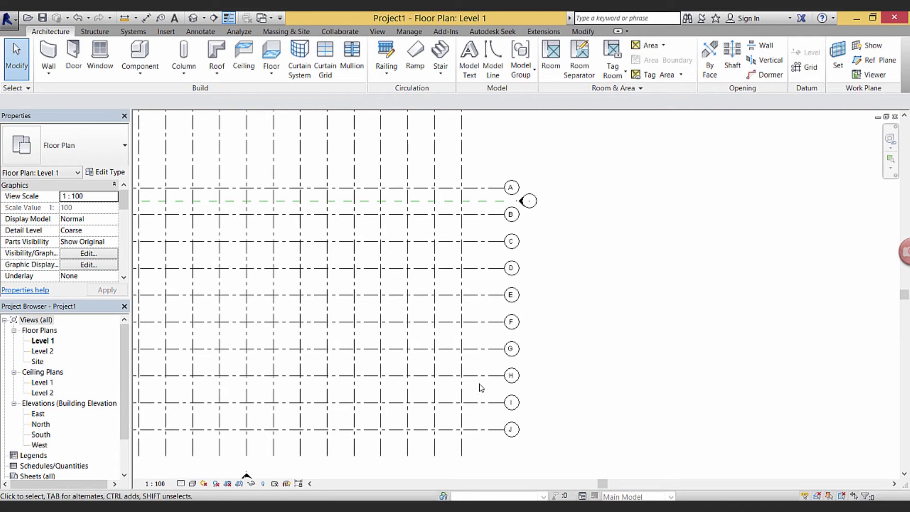
pyautogui.scroll(-4, 483, 381)
pyautogui.scroll(1, 539, 368)
pyautogui.moveTo(549, 368); pyautogui.dragTo(634, 375, button='middle')
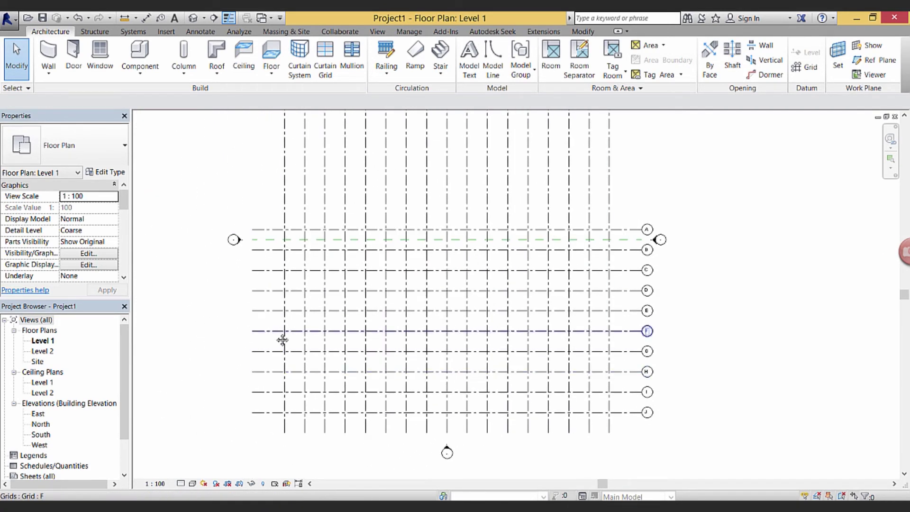
pyautogui.moveTo(274, 336); pyautogui.dragTo(290, 347, button='middle')
pyautogui.moveTo(291, 441); pyautogui.dragTo(282, 226)
pyautogui.moveTo(290, 225); pyautogui.dragTo(288, 219, button='middle')
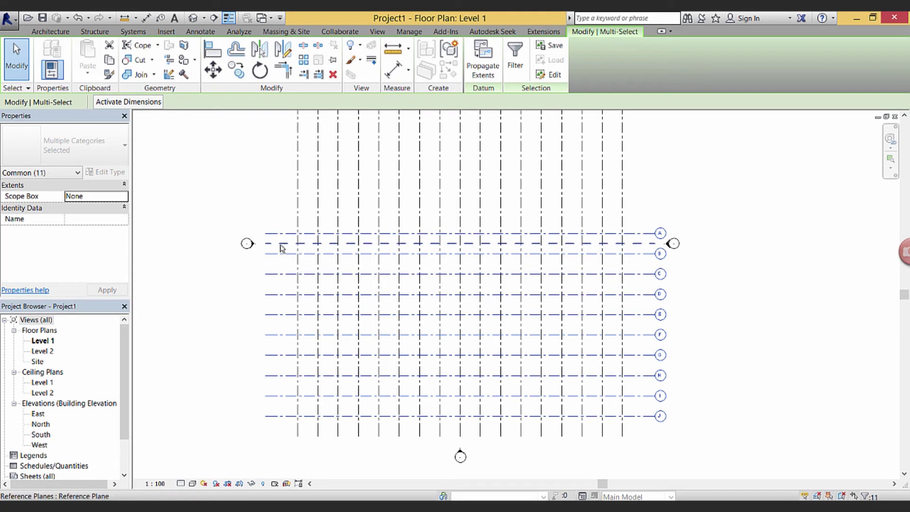
pyautogui.click(514, 61)
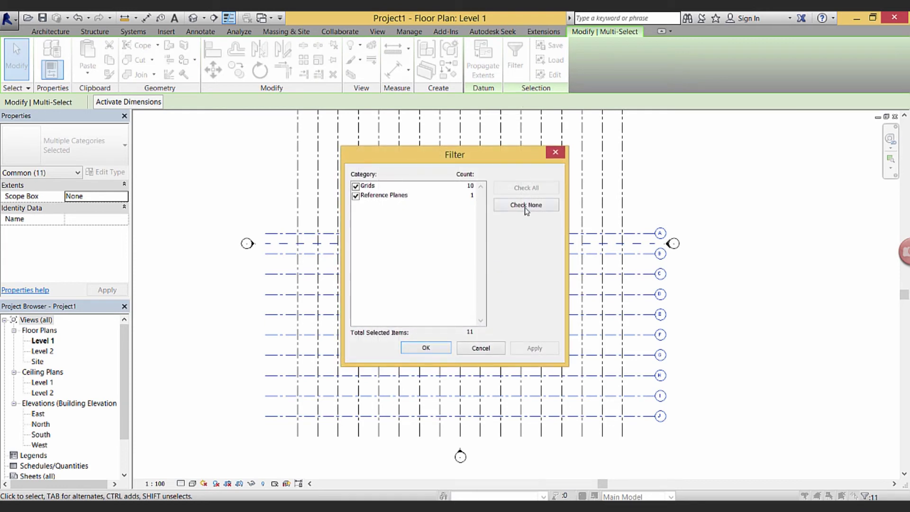
pyautogui.click(356, 196)
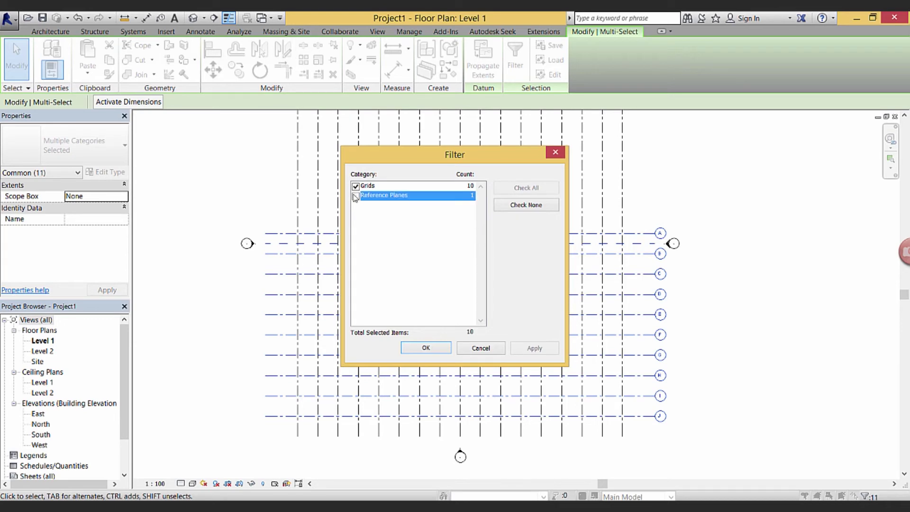
pyautogui.click(426, 347)
pyautogui.moveTo(415, 339); pyautogui.dragTo(401, 333, button='middle')
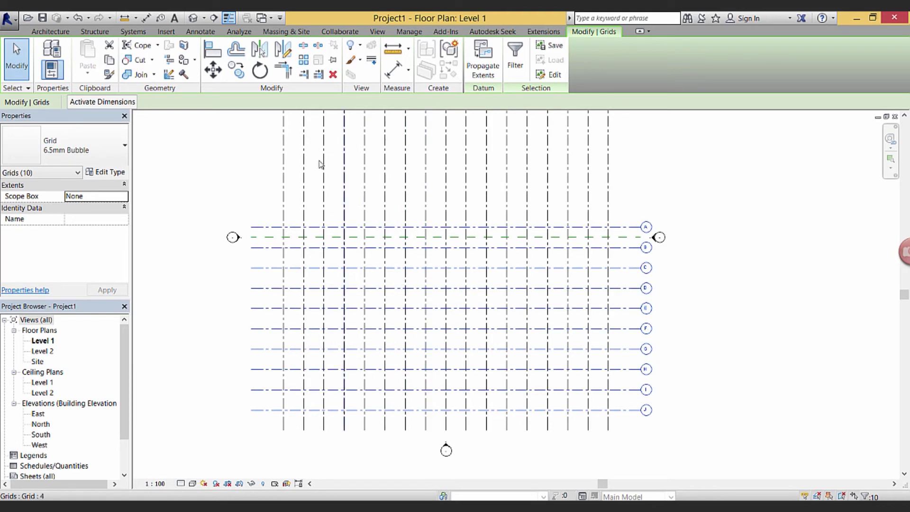
pyautogui.click(213, 70)
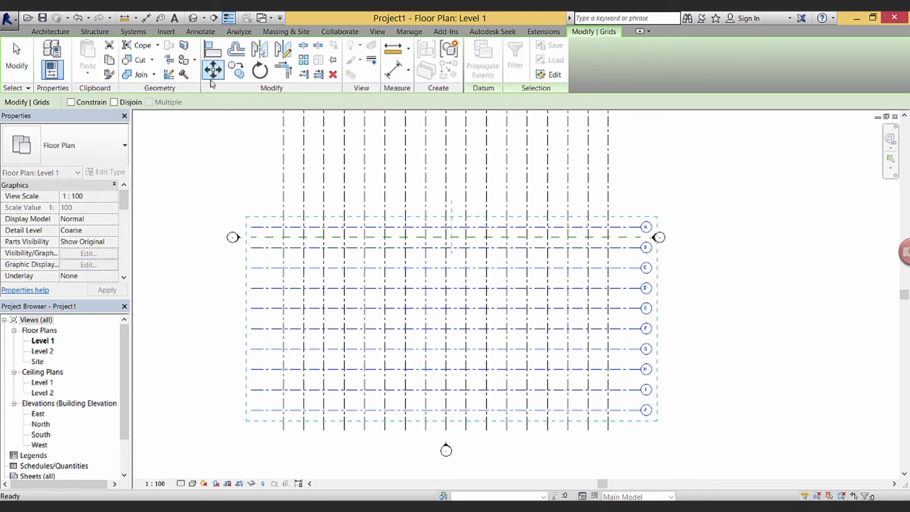
pyautogui.click(627, 308)
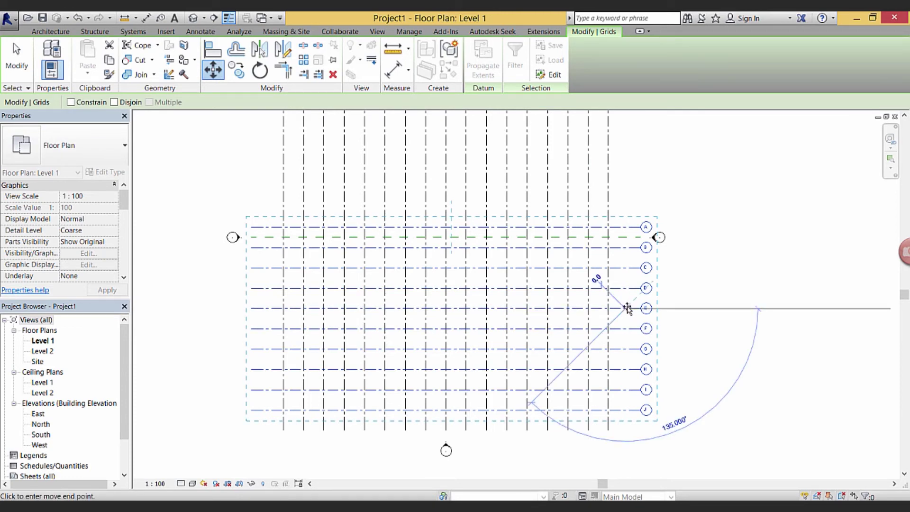
pyautogui.click(625, 230)
pyautogui.click(693, 189)
pyautogui.moveTo(692, 189); pyautogui.dragTo(758, 277, button='middle')
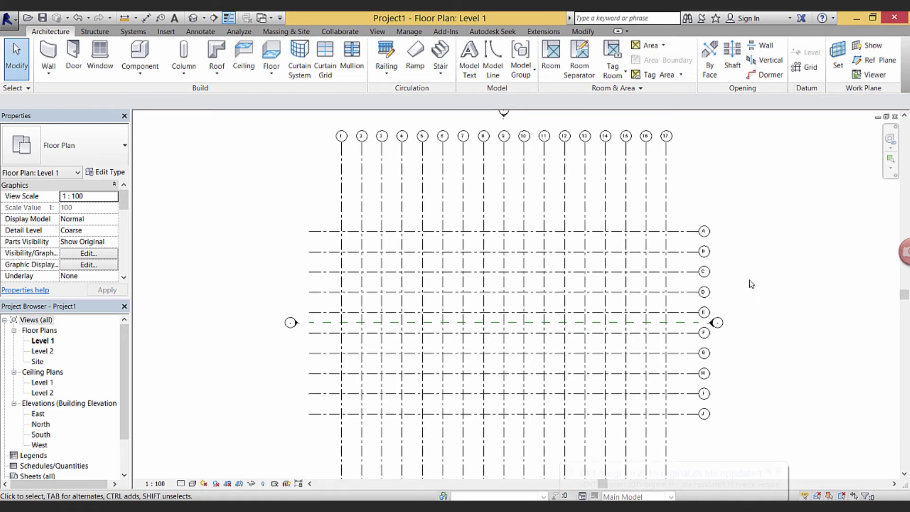
pyautogui.moveTo(750, 283); pyautogui.dragTo(743, 282, button='middle')
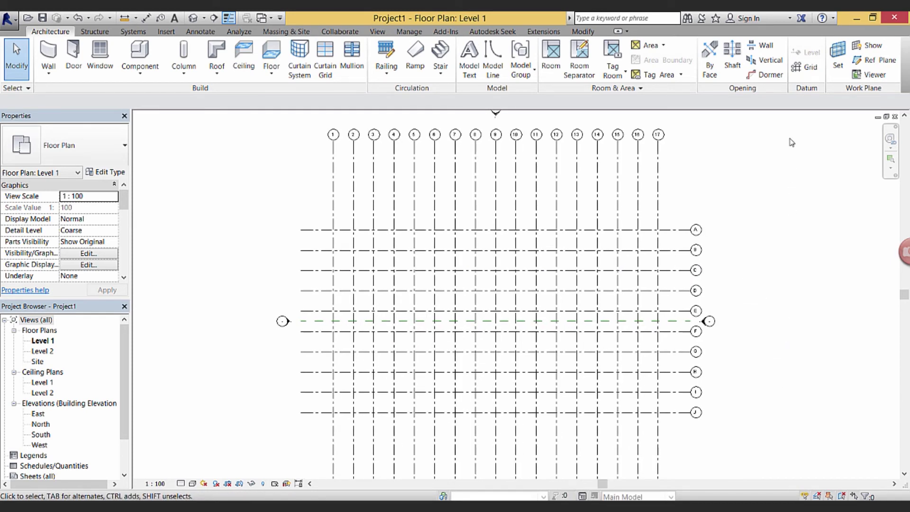
# Add horizontal reference planes 600 outside grid lines A and J by picking those lines with an offset
pyautogui.click(871, 61)
pyautogui.click(485, 47)
pyautogui.moveTo(172, 98); pyautogui.dragTo(154, 103)
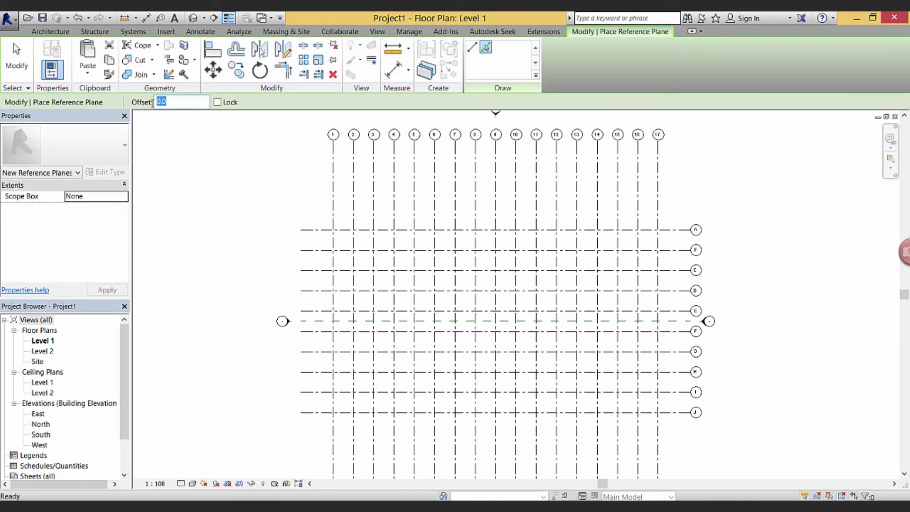
pyautogui.write('60')
pyautogui.click(320, 231)
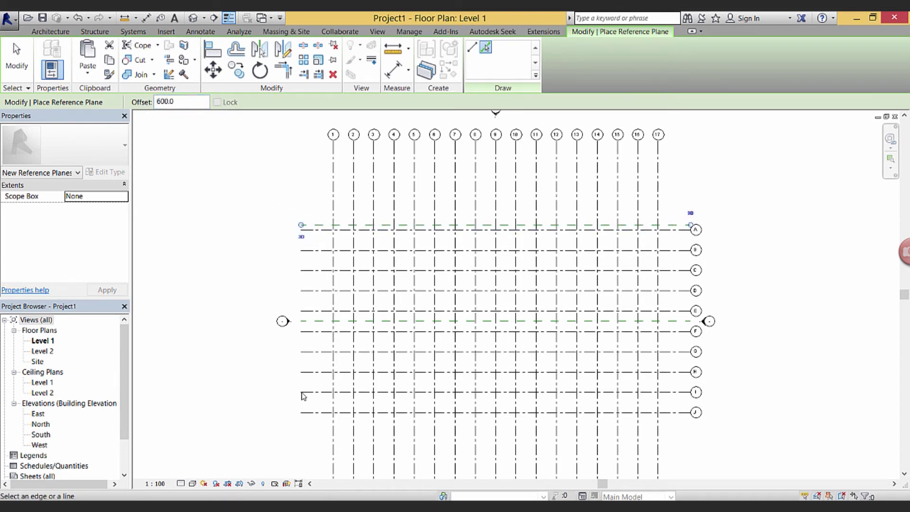
pyautogui.click(317, 419)
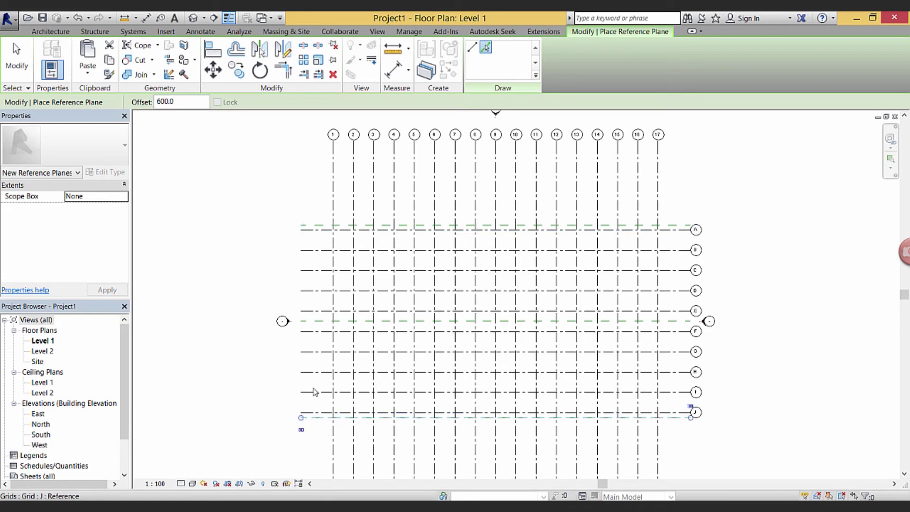
# Add vertical reference planes 750 outside grid lines 1 and 17 by picking those lines with an offset
pyautogui.click(152, 101)
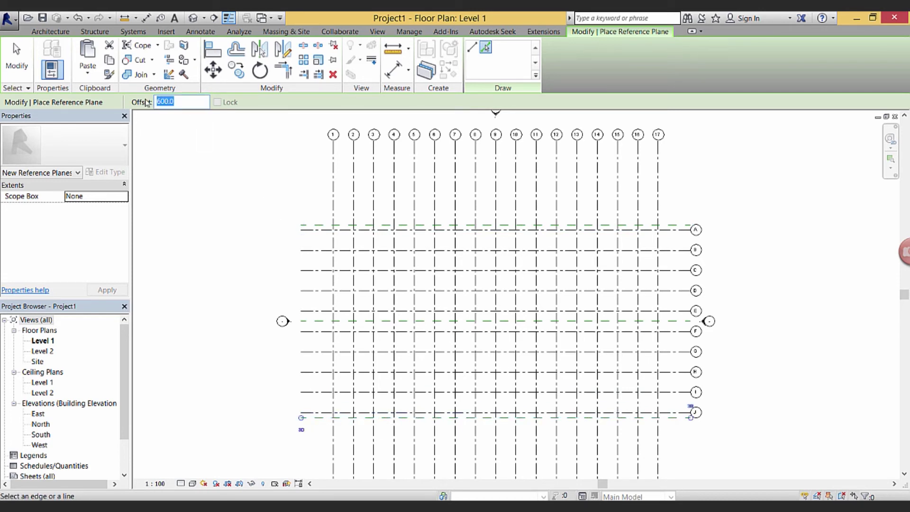
pyautogui.write('750')
pyautogui.click(331, 207)
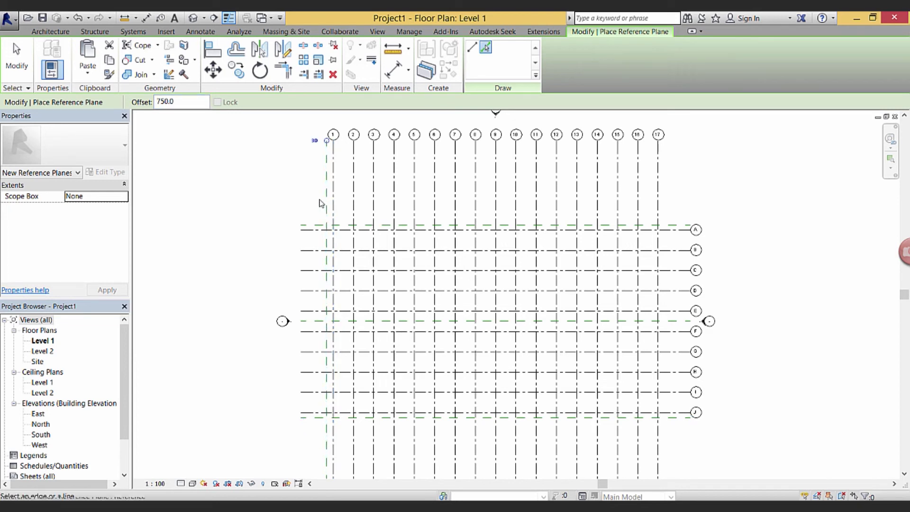
pyautogui.click(662, 190)
# Place a continuous aligned dimension string across vertical grid lines 1 to 17, just north of grid line A
pyautogui.click(408, 72)
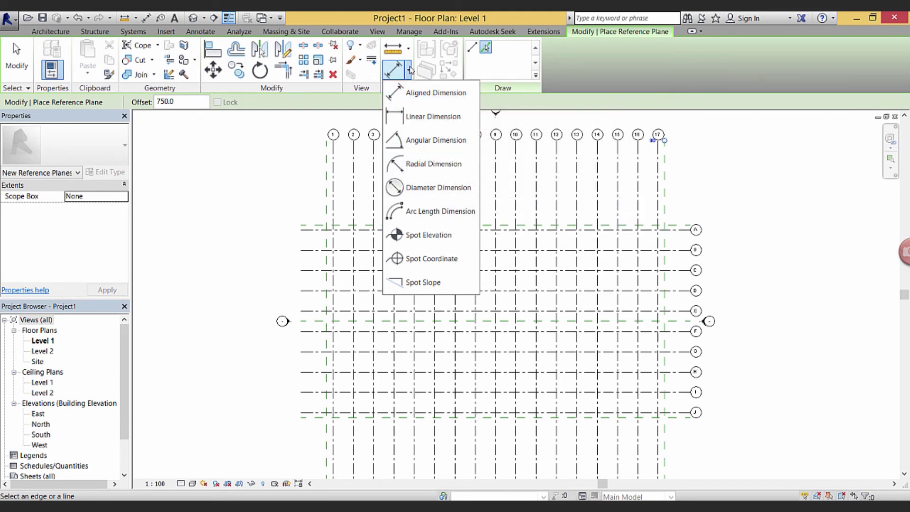
pyautogui.click(411, 70)
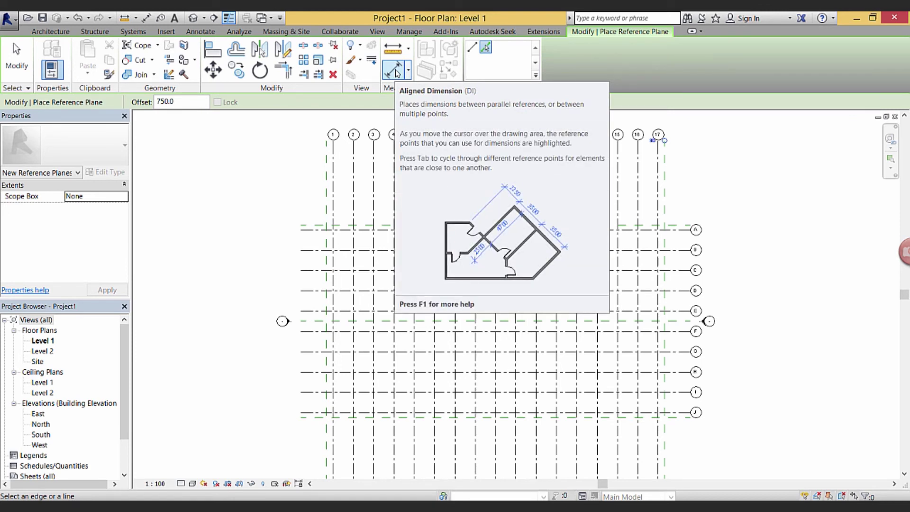
pyautogui.click(396, 71)
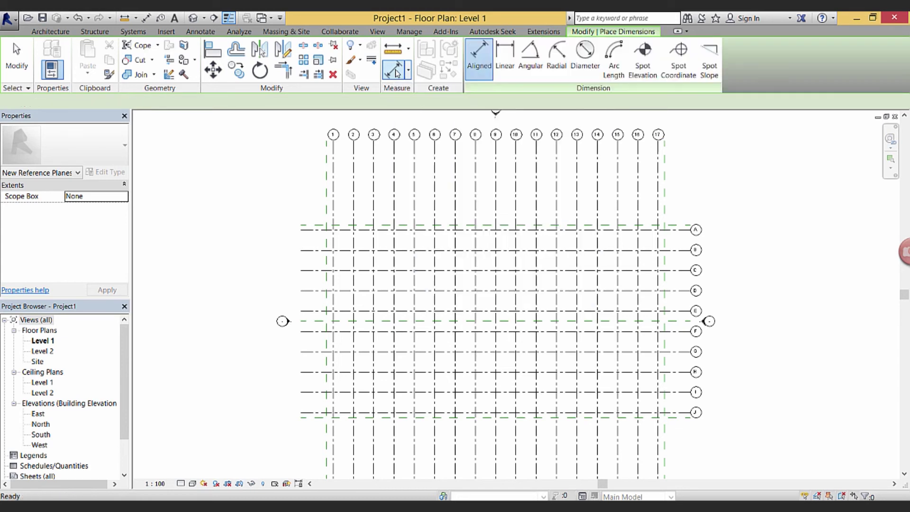
pyautogui.click(334, 205)
pyautogui.click(353, 204)
pyautogui.click(373, 204)
pyautogui.click(393, 204)
pyautogui.click(415, 204)
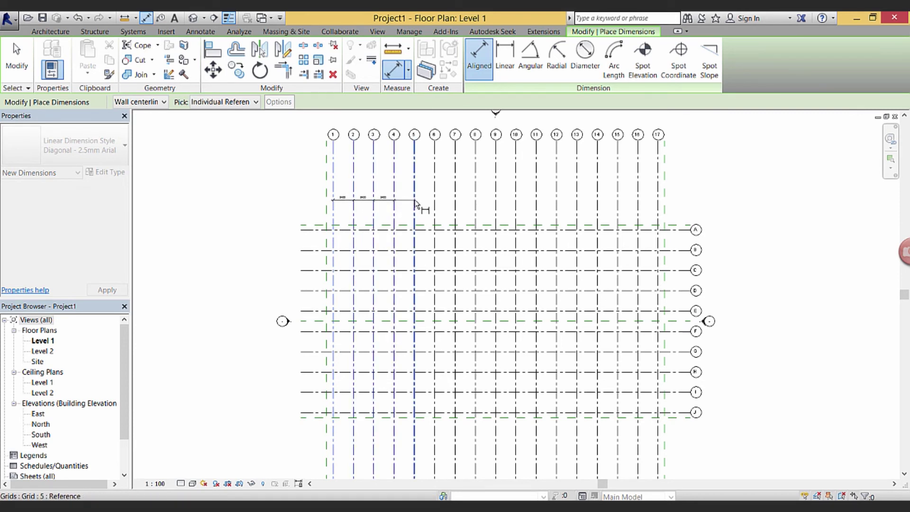
pyautogui.click(435, 204)
pyautogui.click(455, 205)
pyautogui.click(475, 205)
pyautogui.click(496, 204)
pyautogui.click(516, 205)
pyautogui.click(536, 205)
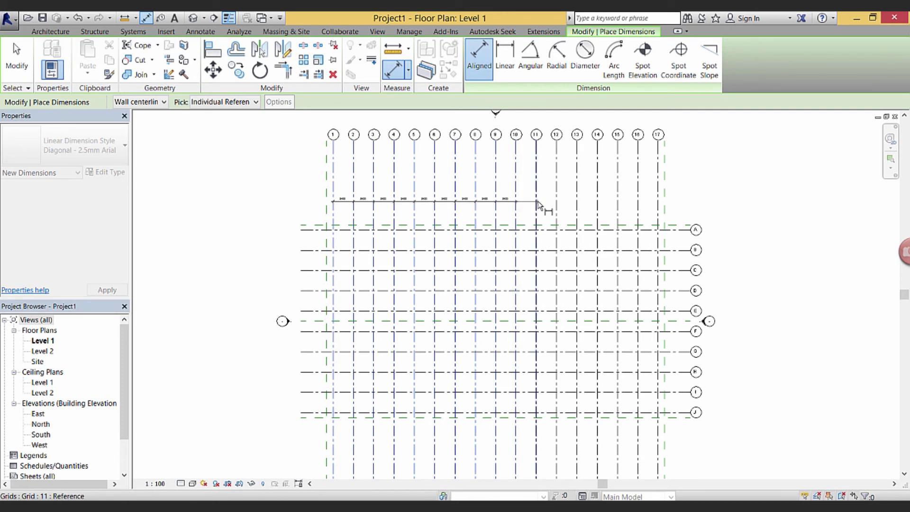
pyautogui.click(557, 206)
pyautogui.click(577, 205)
pyautogui.click(598, 205)
pyautogui.click(618, 205)
pyautogui.click(639, 204)
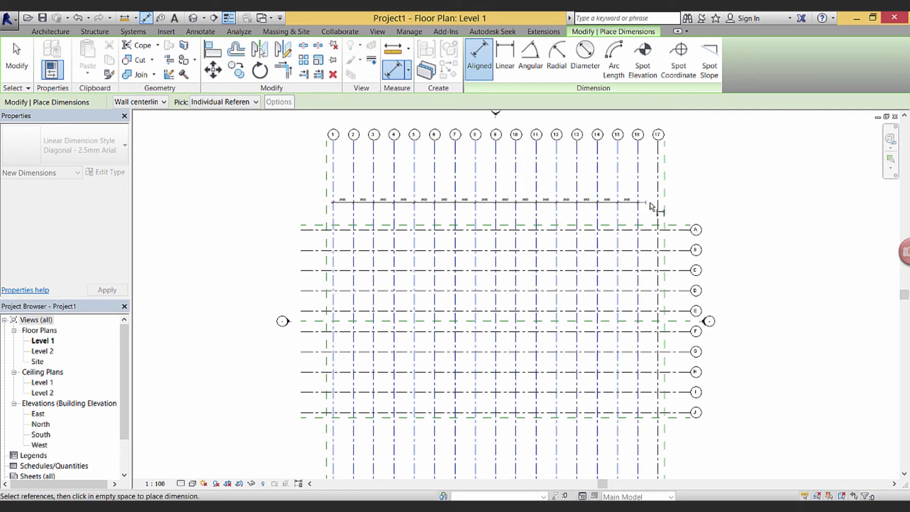
pyautogui.click(659, 205)
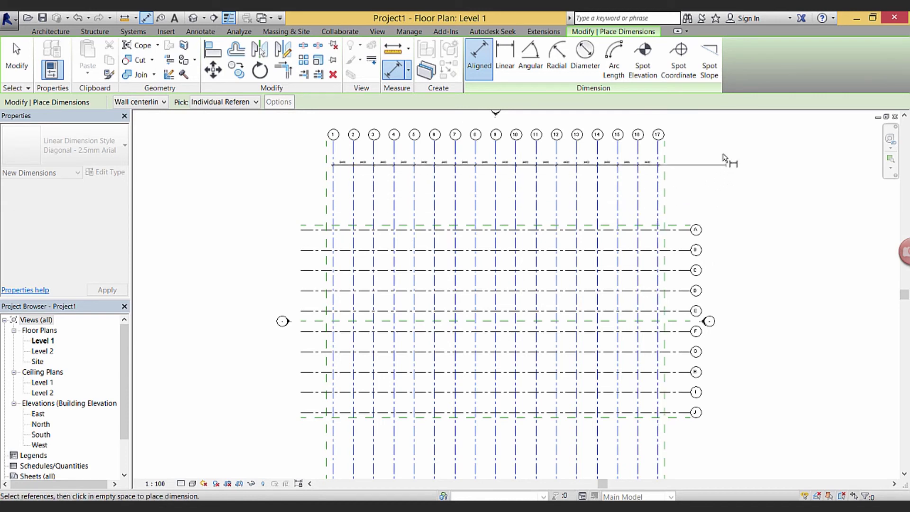
pyautogui.click(700, 211)
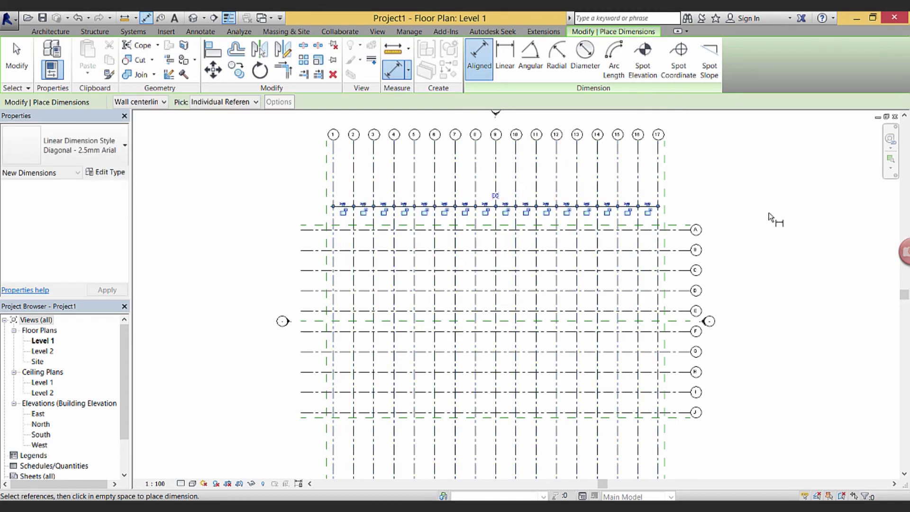
# Add an overall aligned dimension from grid line 1 to grid line 17, just above the individual dimension string
pyautogui.click(333, 185)
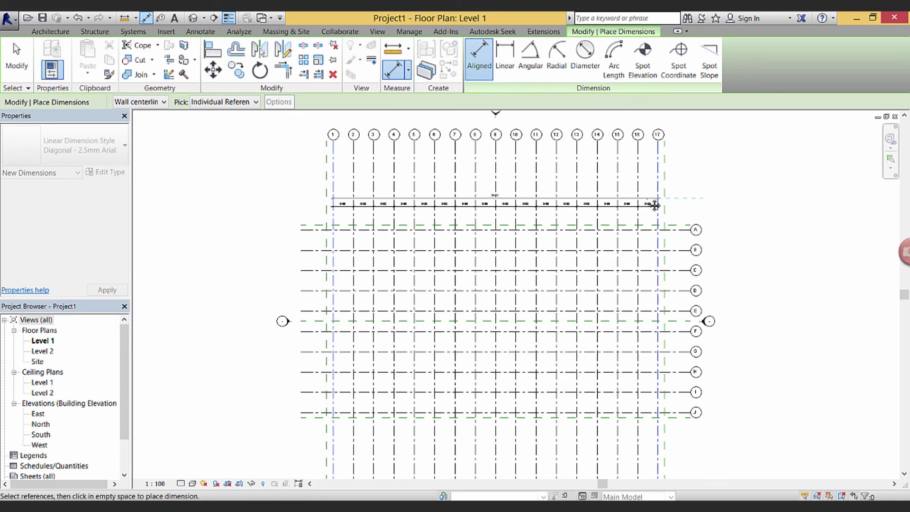
pyautogui.scroll(8, 648, 202)
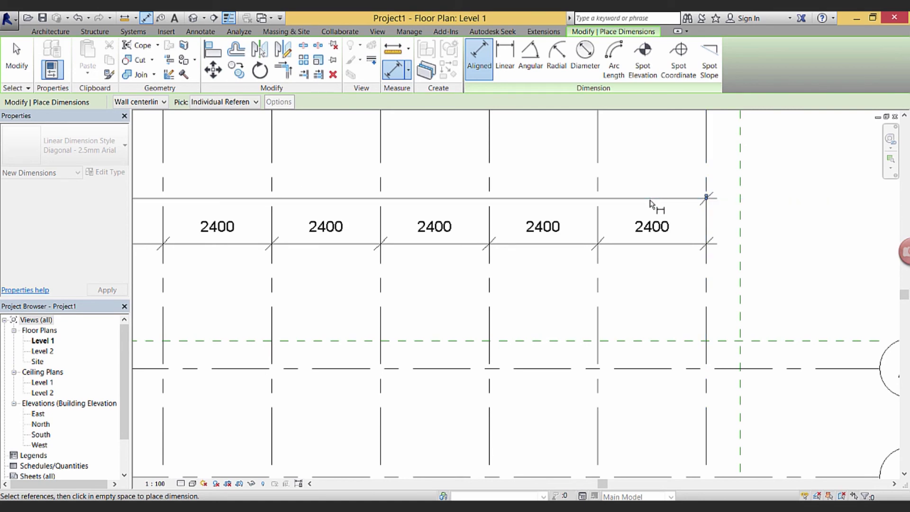
pyautogui.click(654, 205)
# Place a continuous aligned dimension string through horizontal grid lines A to I, just inside their bubbles
pyautogui.scroll(-6, 590, 198)
pyautogui.scroll(4, 591, 198)
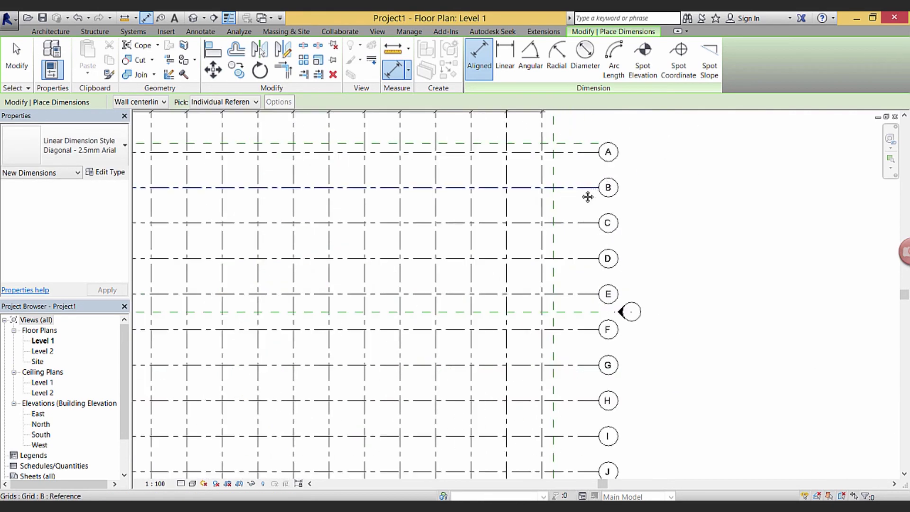
pyautogui.click(567, 163)
pyautogui.click(567, 199)
pyautogui.click(565, 234)
pyautogui.click(565, 269)
pyautogui.click(565, 306)
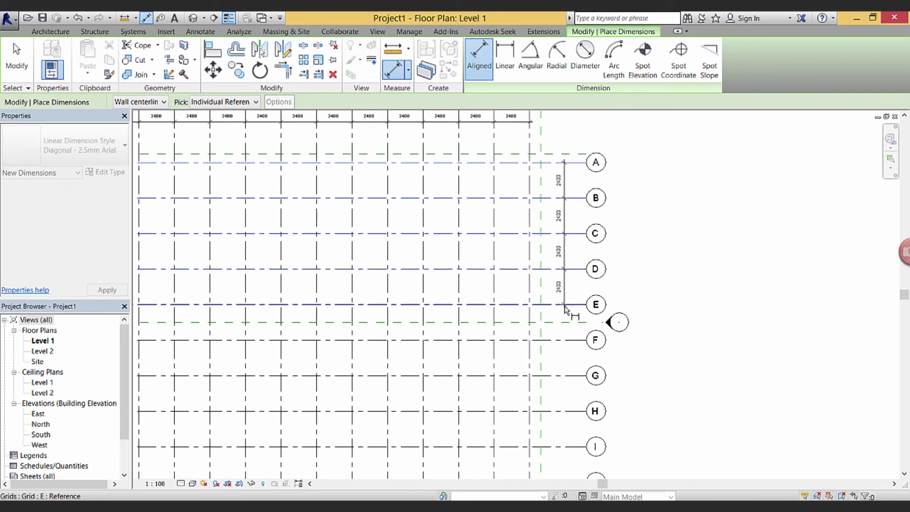
pyautogui.click(567, 342)
pyautogui.click(572, 411)
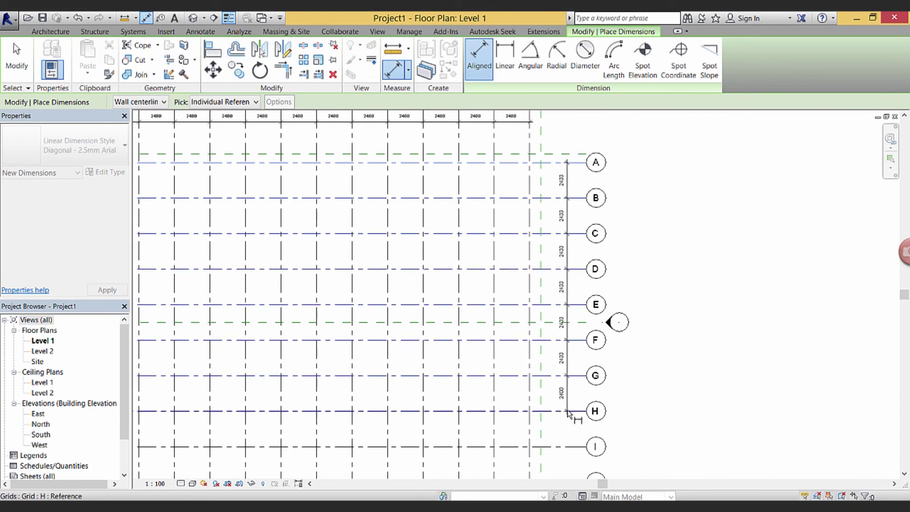
pyautogui.click(570, 446)
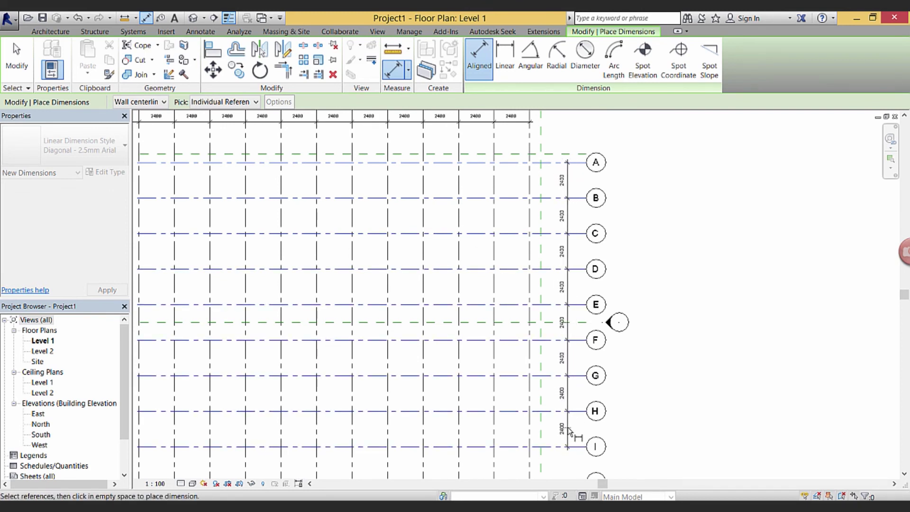
pyautogui.click(568, 434)
# Add an overall aligned dimension from grid line A to grid line I beside the bubbles and end dimensioning
pyautogui.click(584, 163)
pyautogui.click(584, 179)
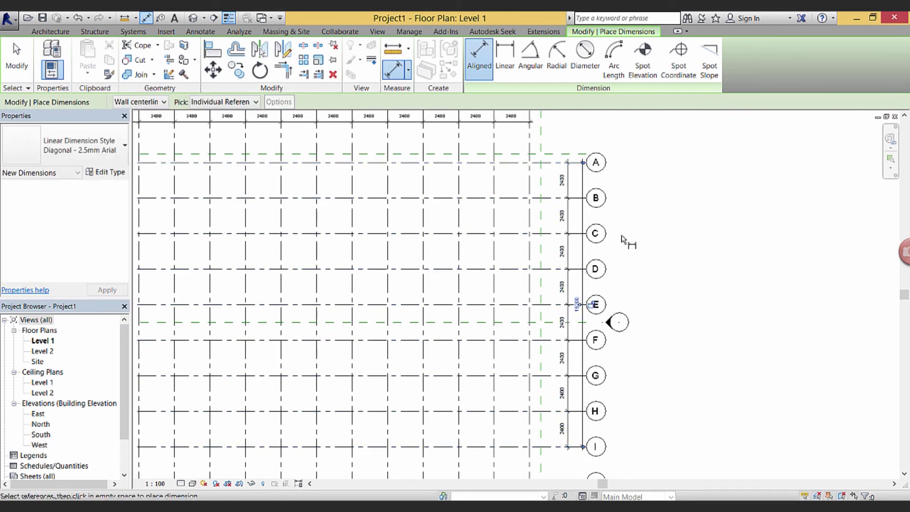
pyautogui.click(14, 50)
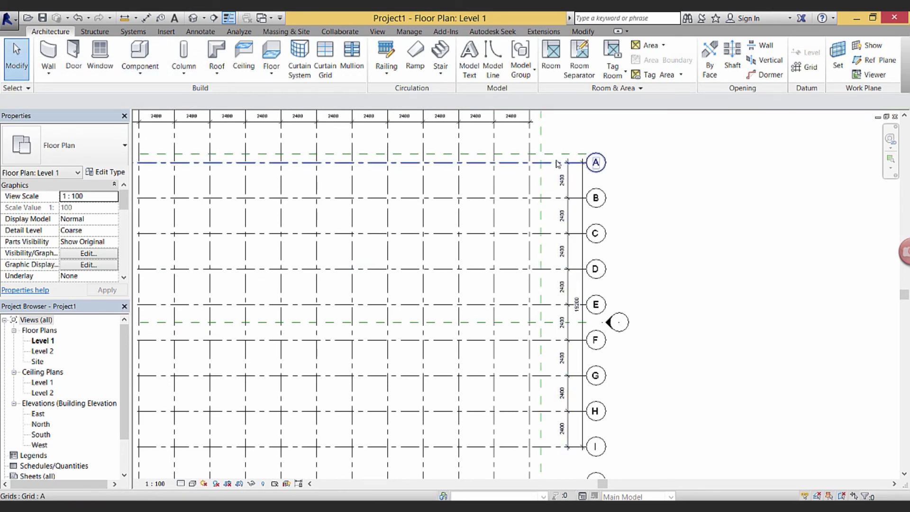
# Move grid line A freehand to the north so it lies 2700 from grid line B
pyautogui.scroll(5, 550, 166)
pyautogui.moveTo(575, 167); pyautogui.dragTo(515, 285, button='middle')
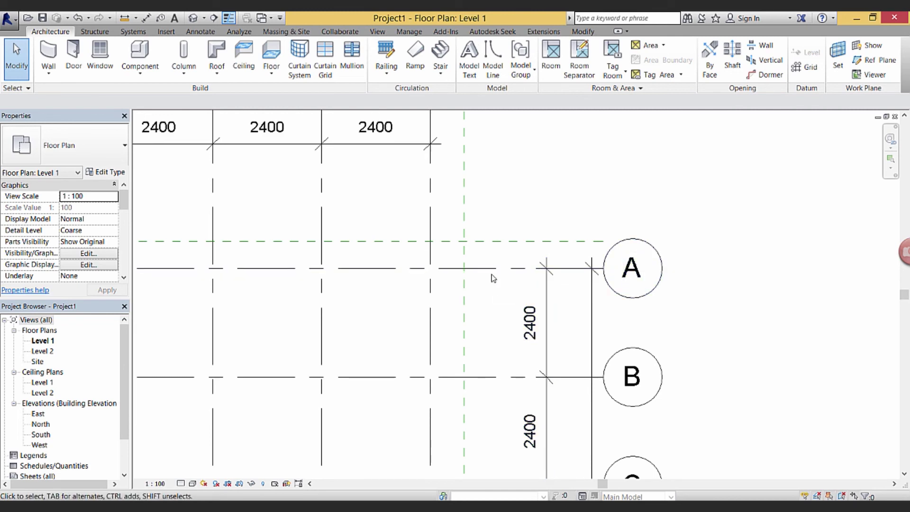
pyautogui.moveTo(491, 286); pyautogui.dragTo(495, 287, button='middle')
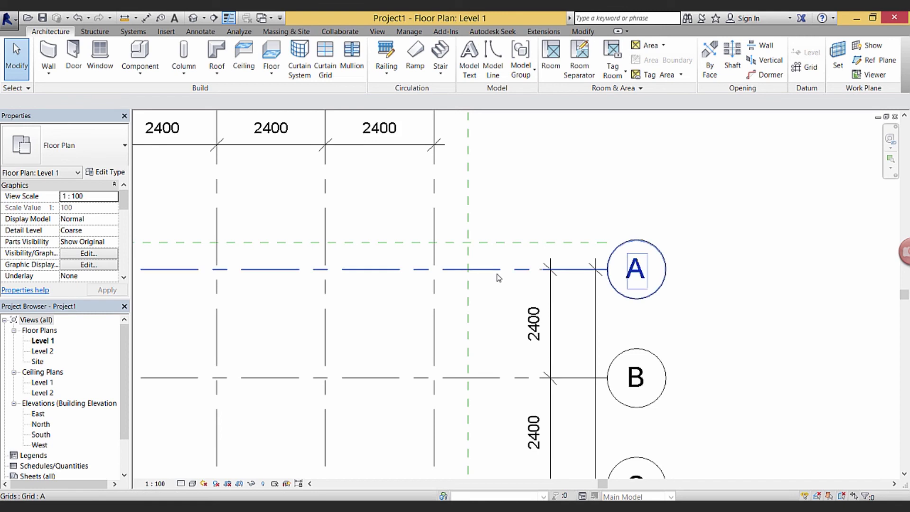
pyautogui.click(496, 278)
pyautogui.moveTo(507, 297); pyautogui.dragTo(495, 295, button='middle')
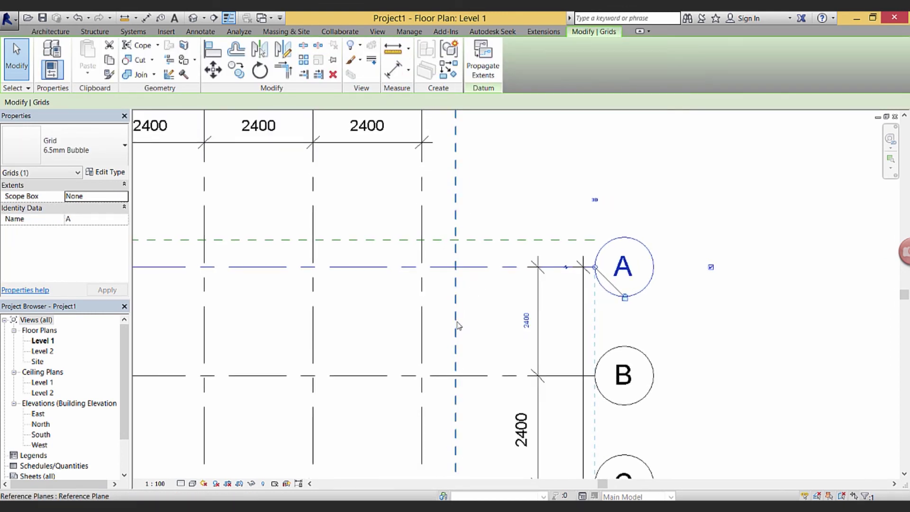
pyautogui.moveTo(483, 320); pyautogui.dragTo(499, 355, button='middle')
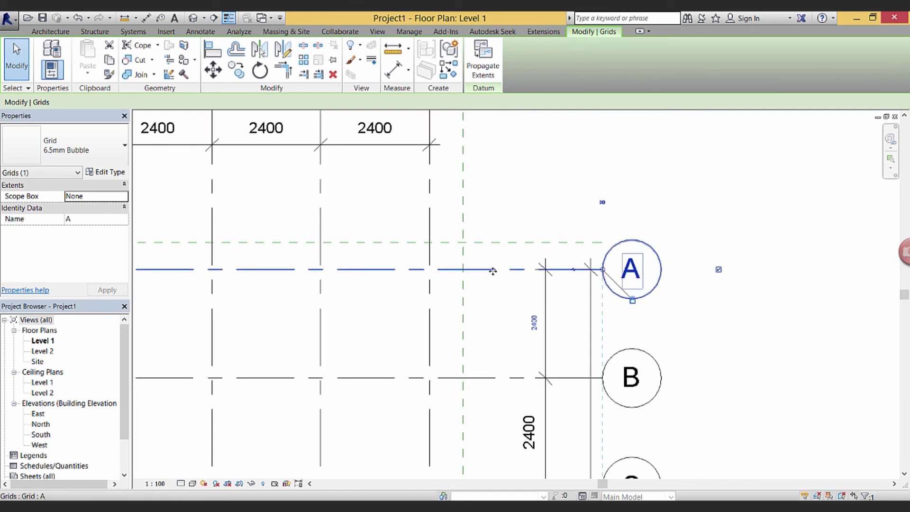
pyautogui.moveTo(494, 258)
pyautogui.mouseDown()
pyautogui.moveTo(496, 224)
pyautogui.moveTo(498, 258)
pyautogui.mouseUp()
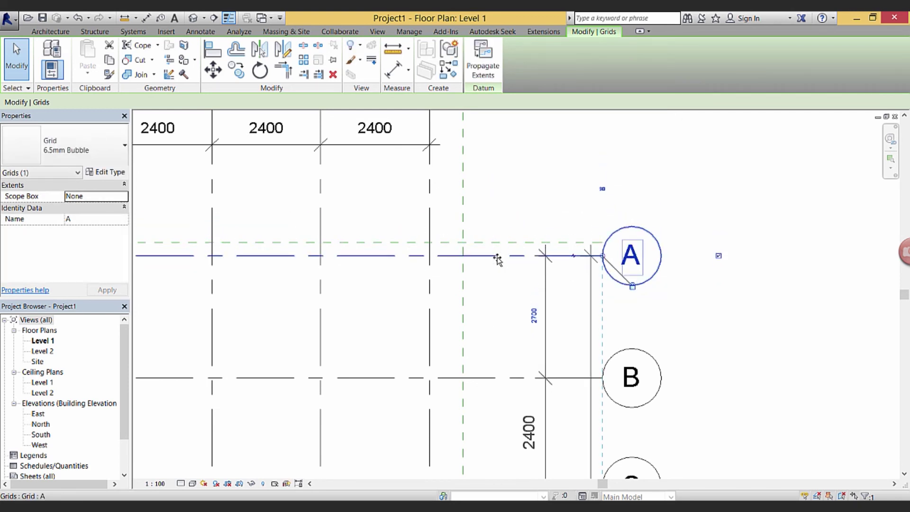
# Nudge grid line A south in small steps to about 2280 from grid line B
pyautogui.press('Down')
pyautogui.press('Down')
pyautogui.press('Down')
pyautogui.press('Down')
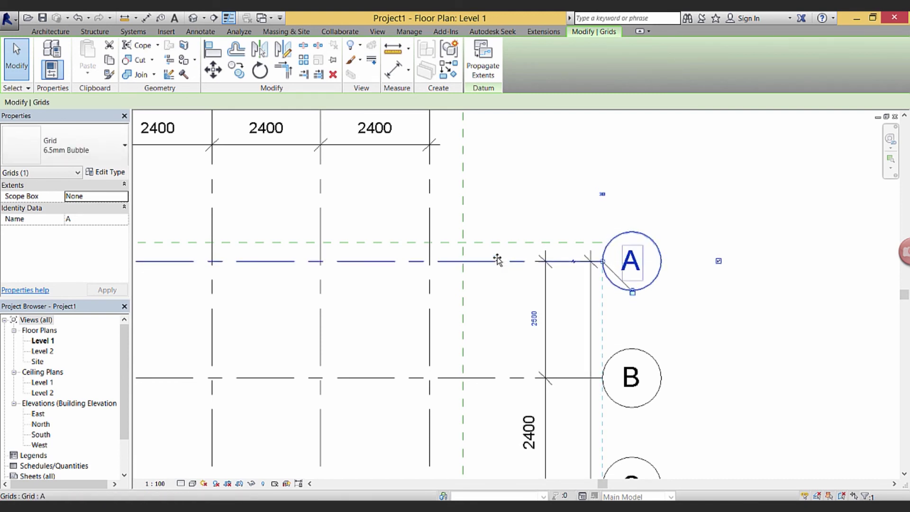
pyautogui.press('Down')
pyautogui.press('Down')
pyautogui.press('Down')
pyautogui.press('Down')
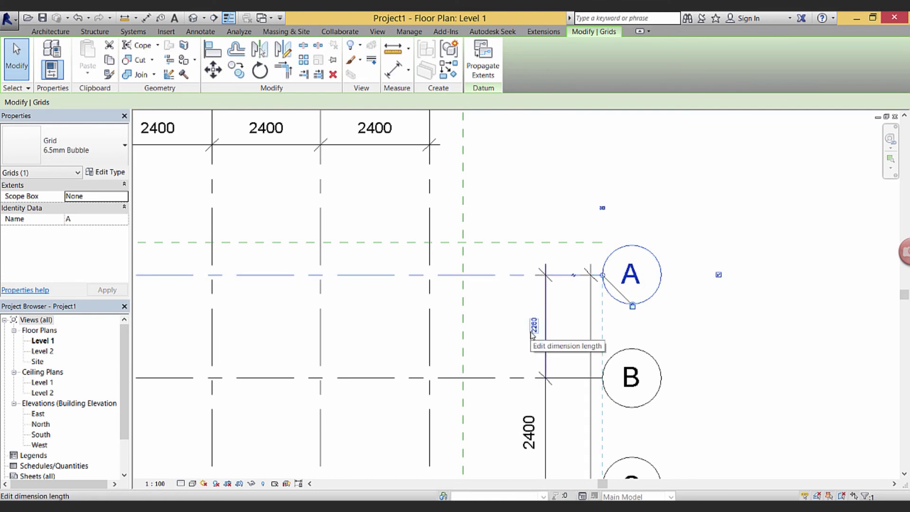
# Set the temporary dimension between grid lines A and B to 3 m
pyautogui.scroll(3, 536, 344)
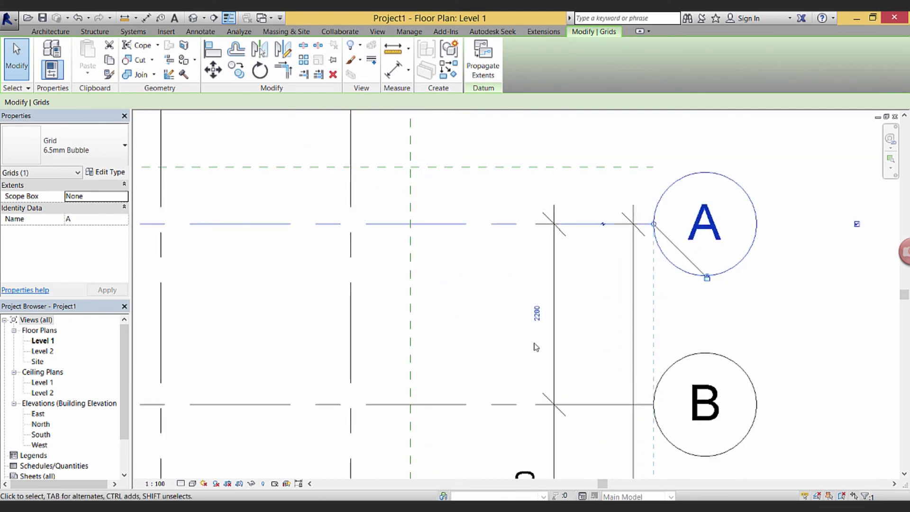
pyautogui.click(534, 317)
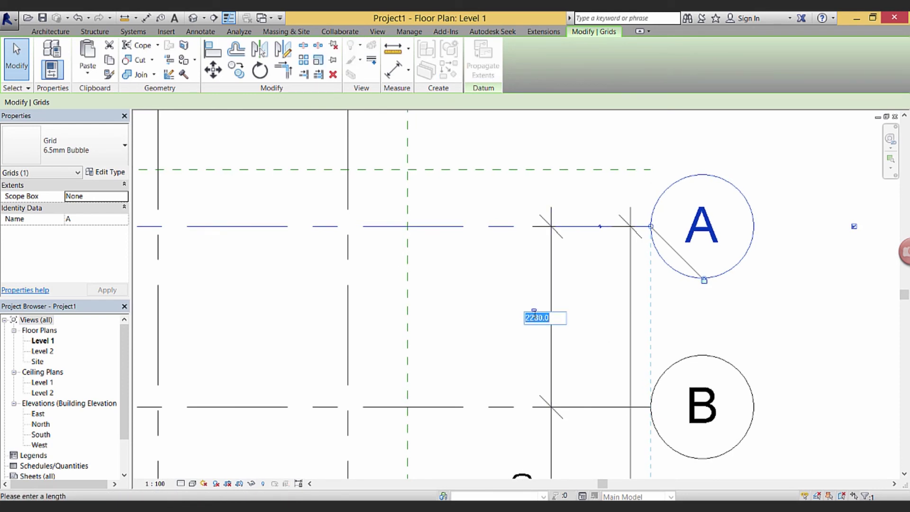
pyautogui.write('3m')
pyautogui.press('Return')
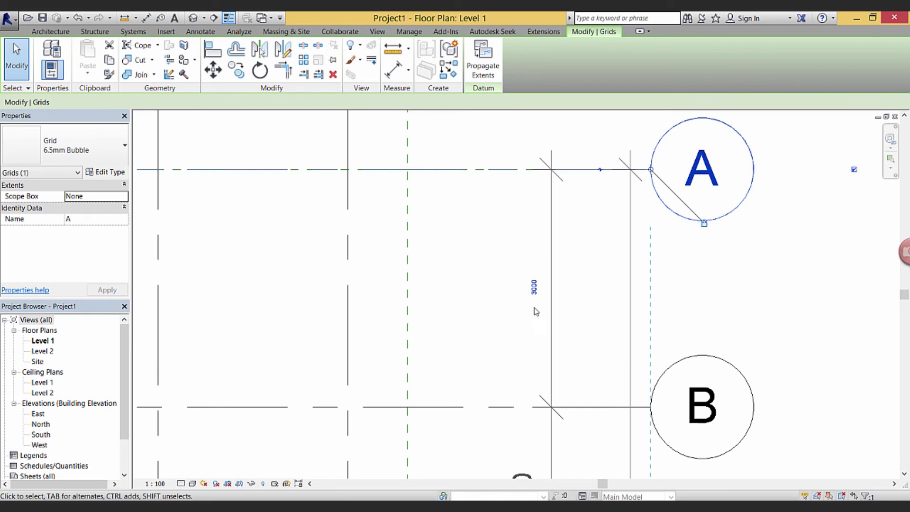
# Set the distance between grid lines A and B to 2400 and deselect grid line A
pyautogui.click(535, 287)
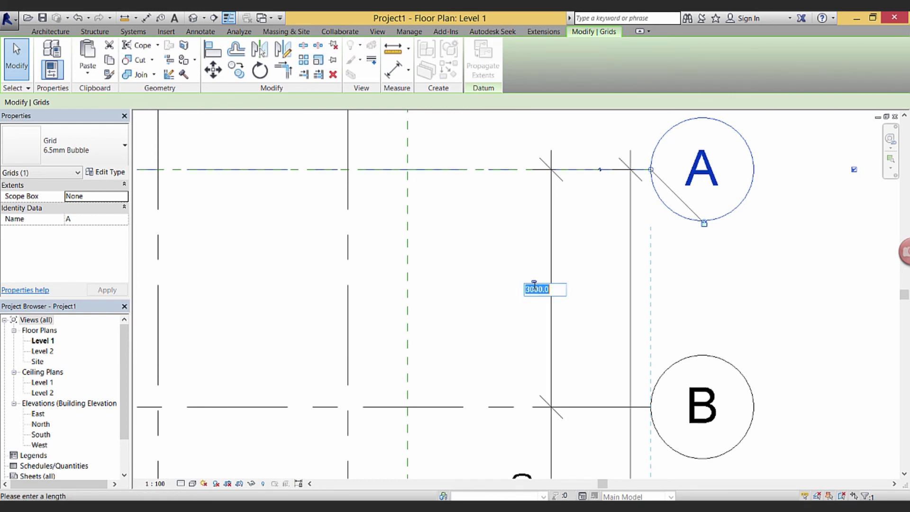
pyautogui.write('2400')
pyautogui.press('Return')
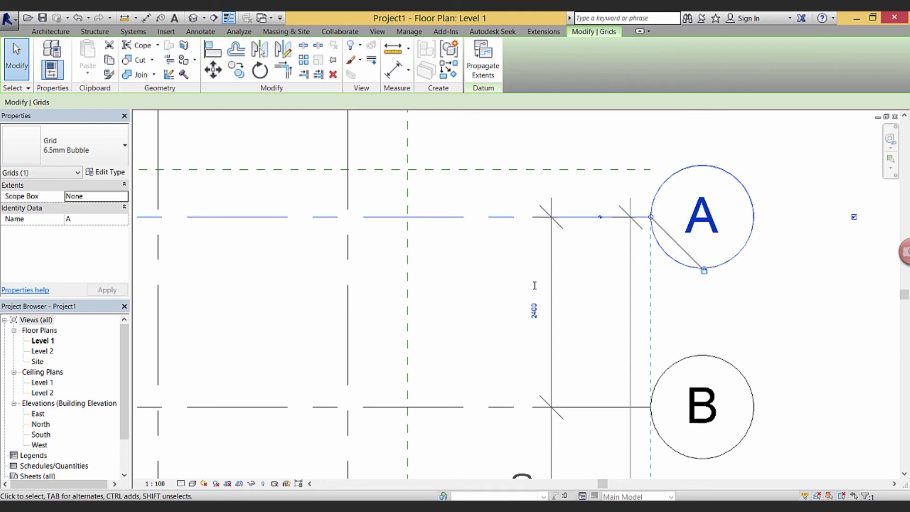
pyautogui.click(527, 285)
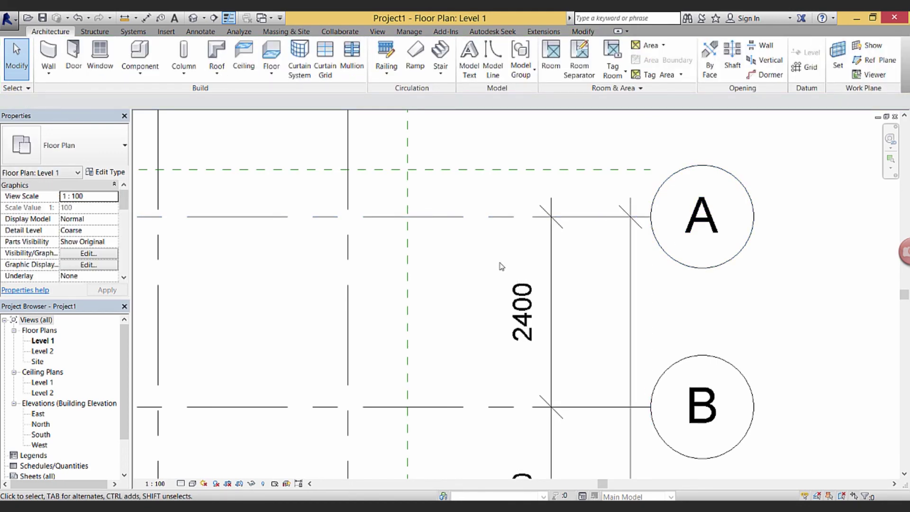
# Fit the whole floor plan in view to examine the complete dimensioned grid and its reference planes
pyautogui.scroll(-7, 471, 273)
pyautogui.moveTo(486, 301); pyautogui.dragTo(669, 285, button='middle')
pyautogui.scroll(-4, 664, 363)
pyautogui.scroll(-2, 678, 294)
pyautogui.scroll(-1, 682, 304)
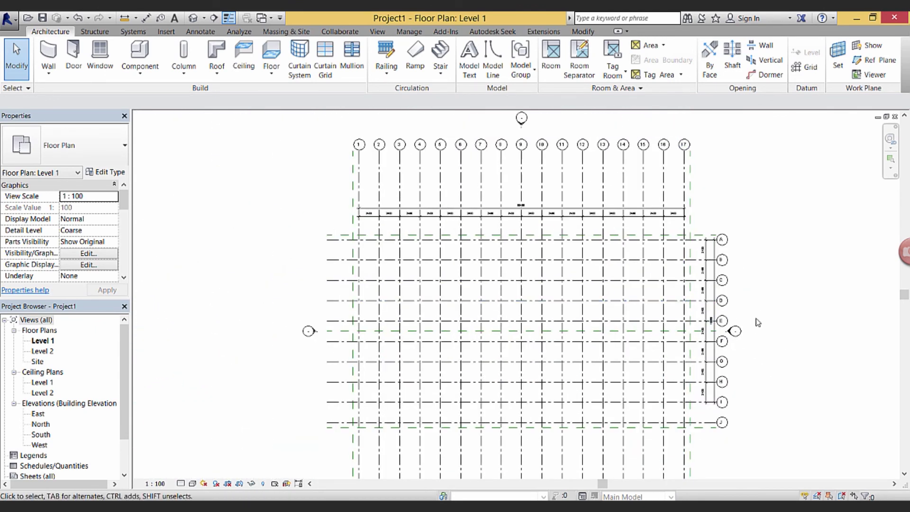
pyautogui.scroll(-3, 750, 308)
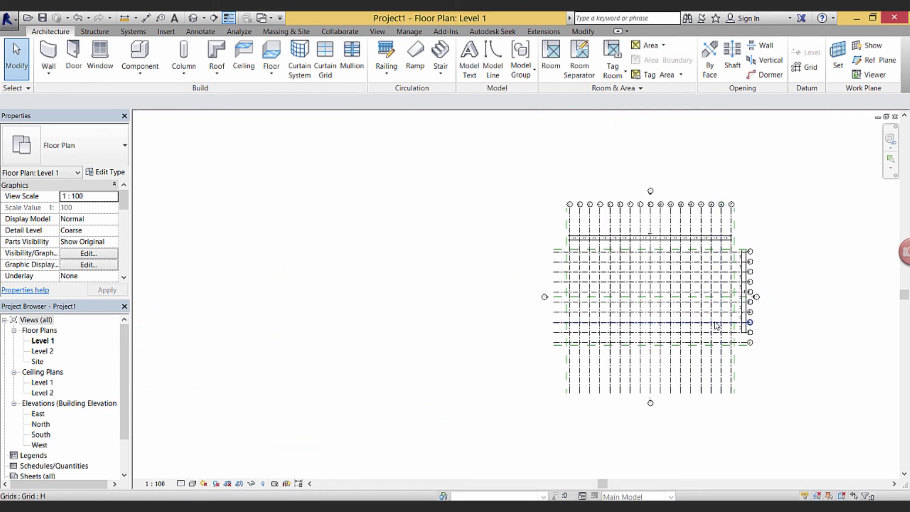
pyautogui.press('z')
pyautogui.press('a')
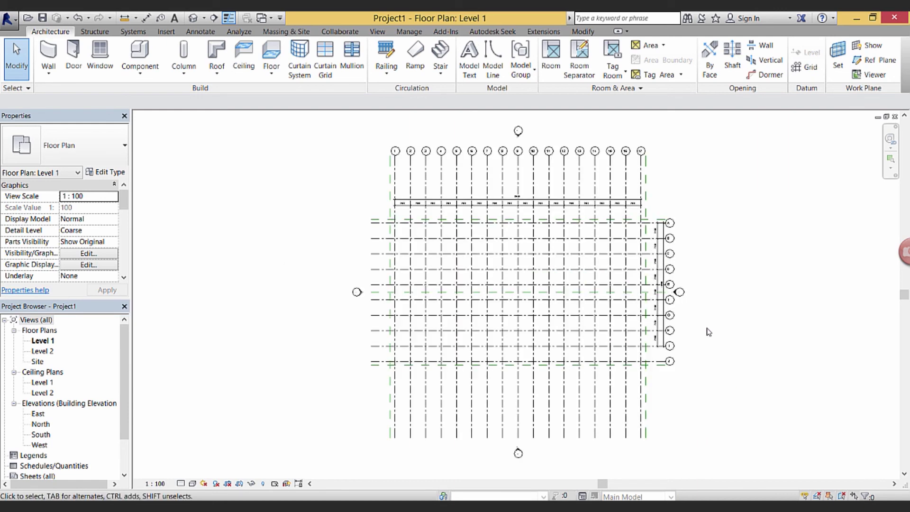